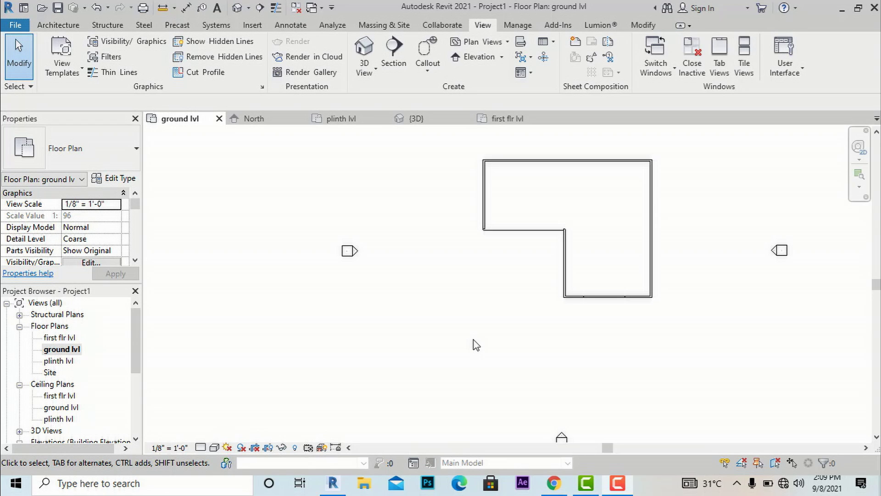
scroll(476, 345, down, 1)
scroll(476, 345, down, 1)
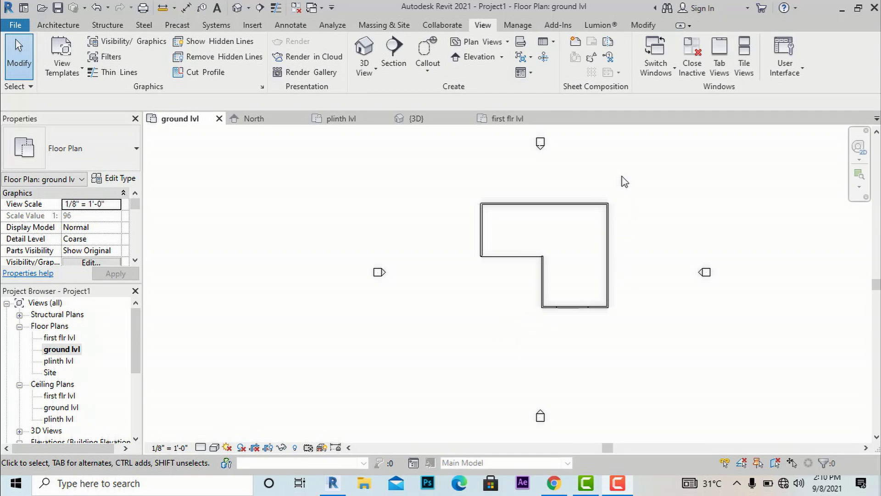
scroll(624, 180, up, 1)
scroll(625, 180, up, 1)
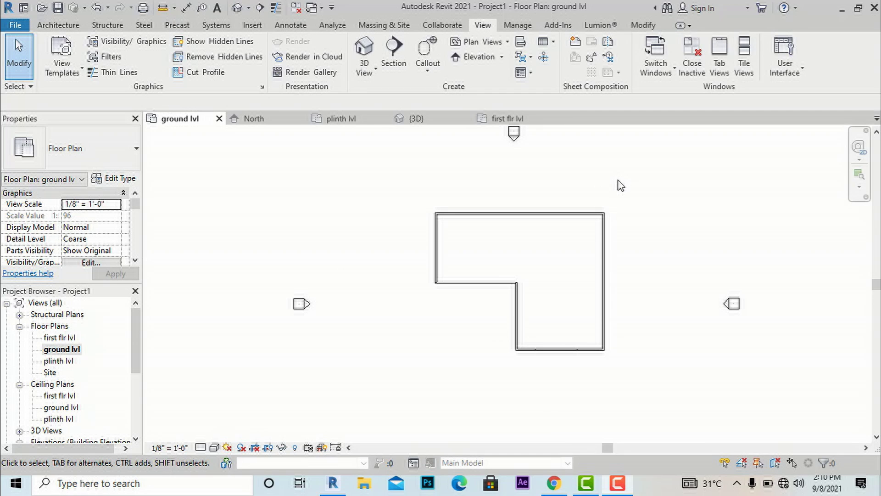
click(65, 27)
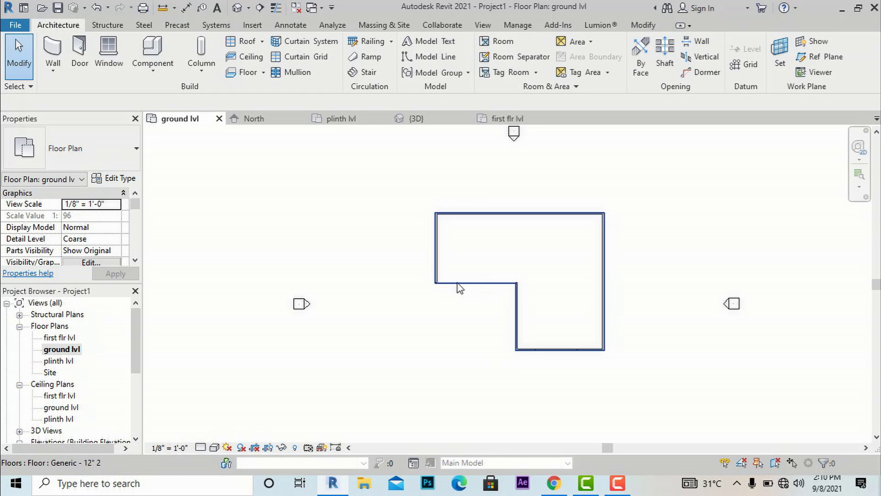
Open the default 3D view and examine the building's plinth and wall openings from the outside.
click(482, 25)
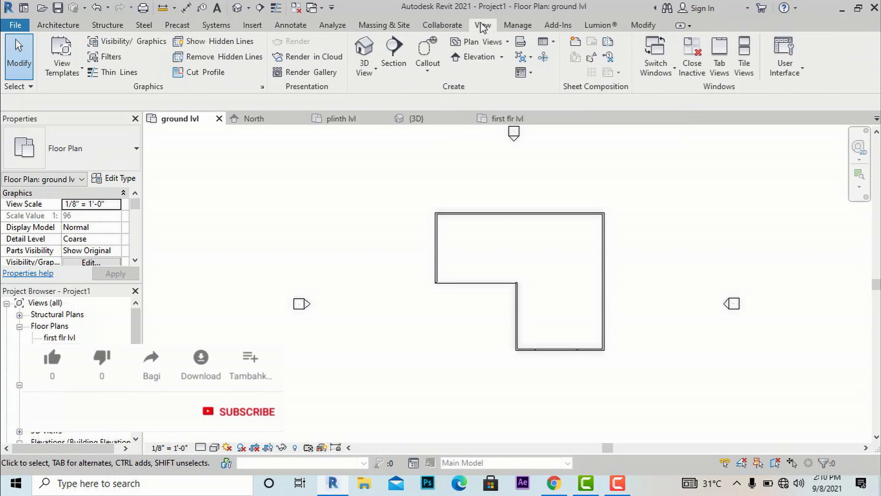
click(366, 47)
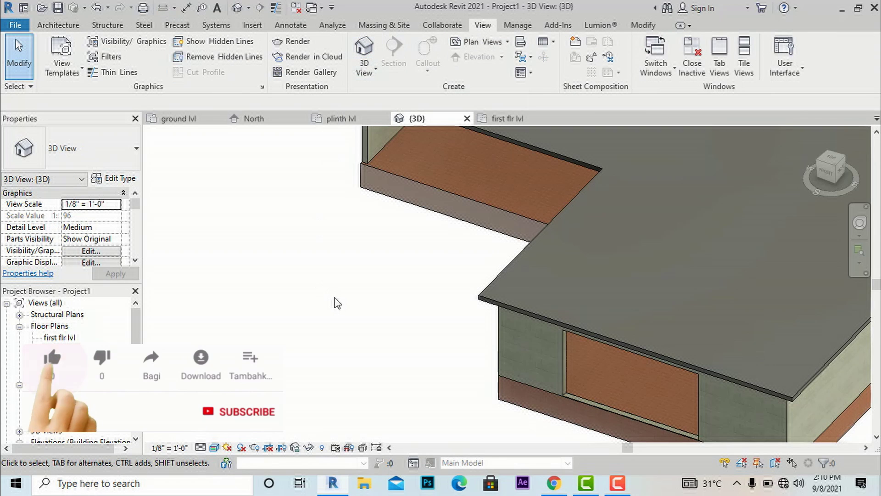
mouse_move(833, 169)
mouse_down()
mouse_move(839, 174)
mouse_move(161, 173)
mouse_move(232, 173)
mouse_move(247, 153)
mouse_up()
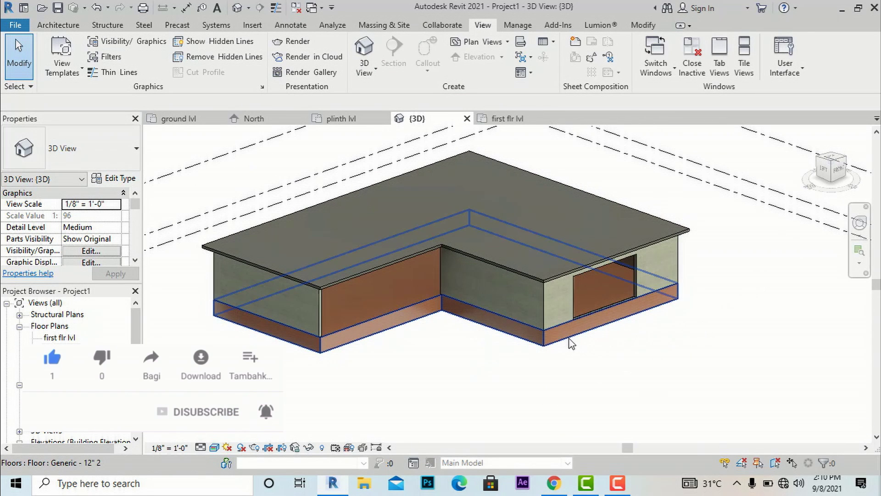
scroll(569, 342, up, 3)
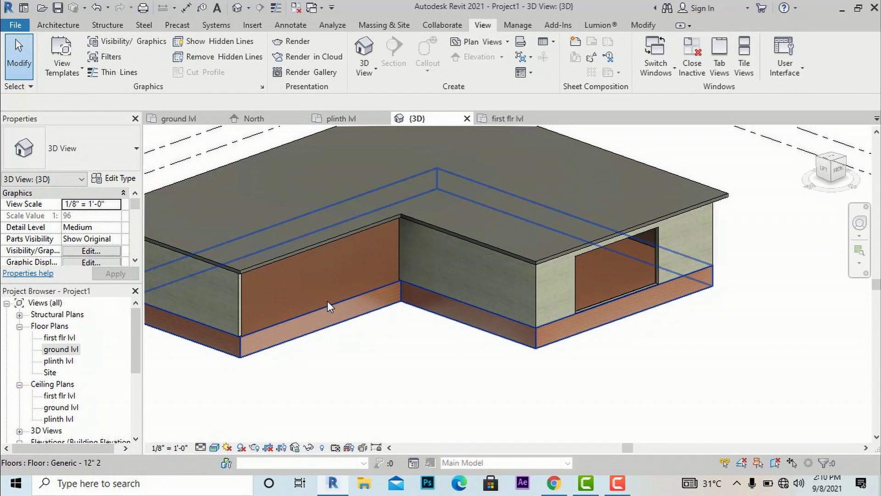
scroll(326, 301, down, 2)
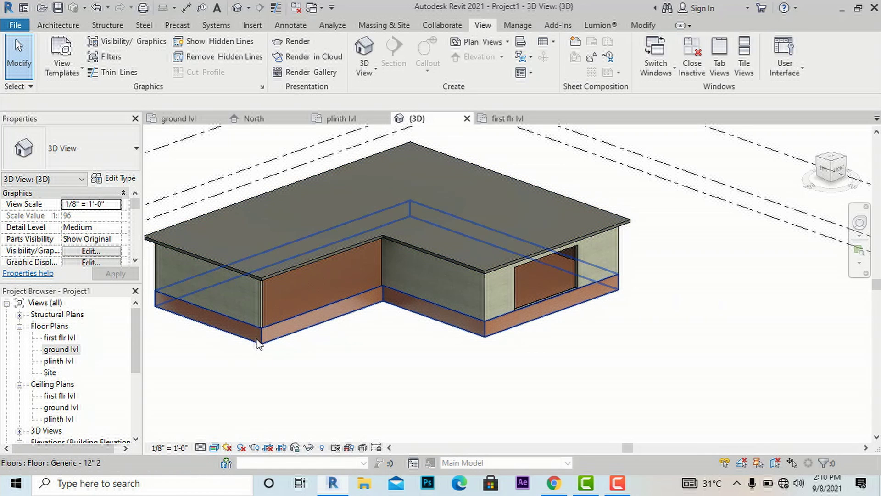
Open the North elevation and check the heights of the ground, plinth and first floor levels.
scroll(69, 415, down, 3)
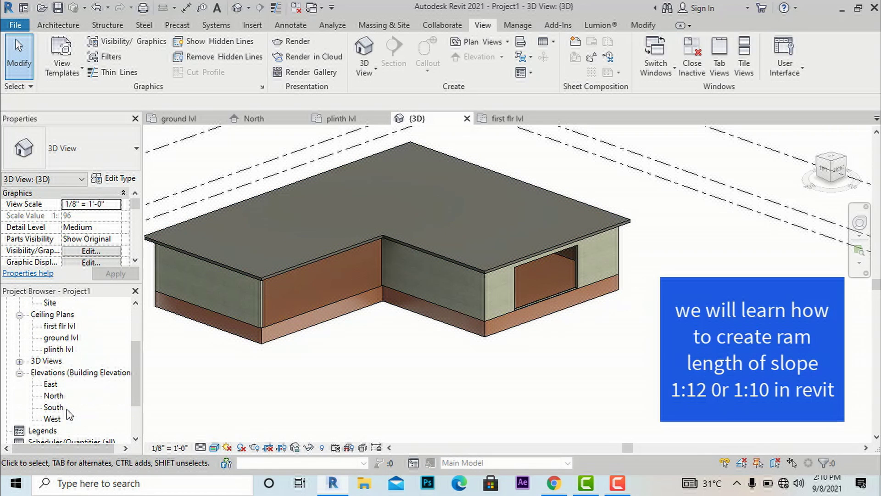
scroll(69, 415, down, 1)
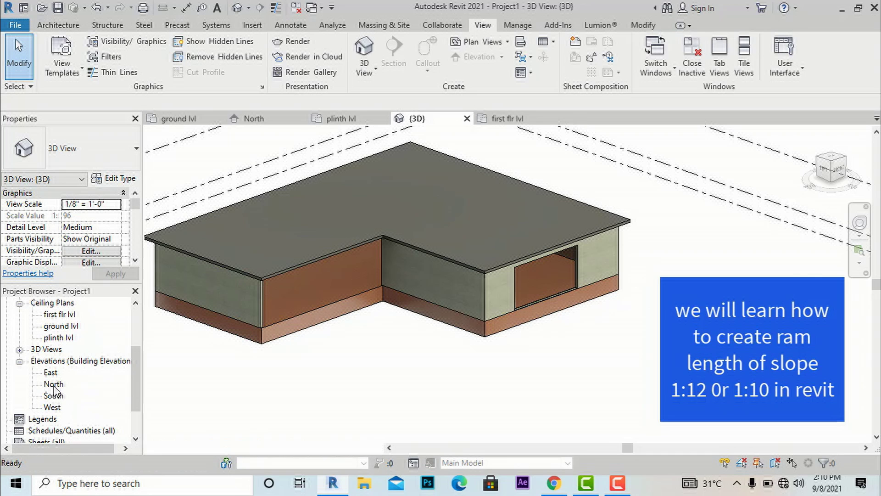
double_click(54, 384)
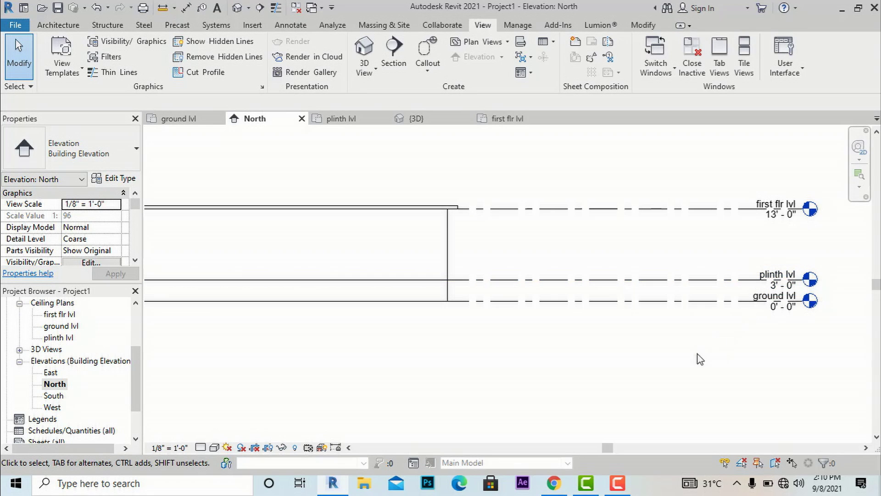
Start a ramp in the ground lvl floor plan and set its type's Ramp Max Slope (1/x) to 10.
scroll(122, 354, up, 3)
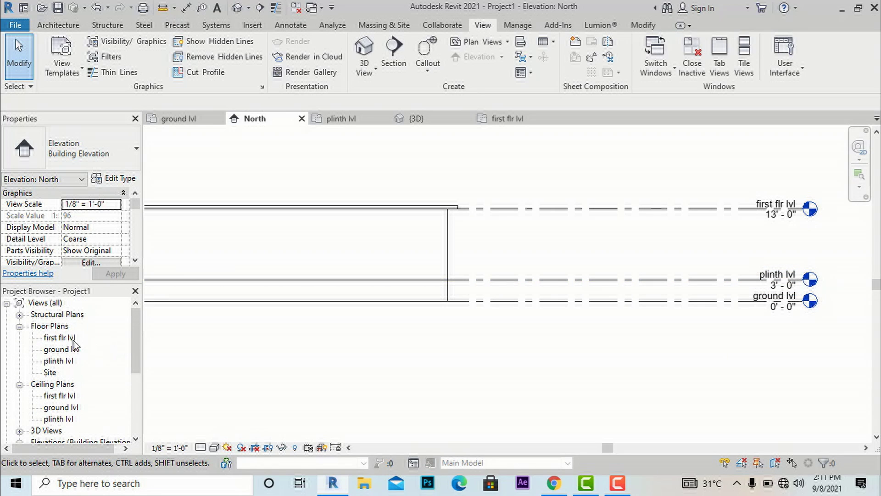
double_click(64, 350)
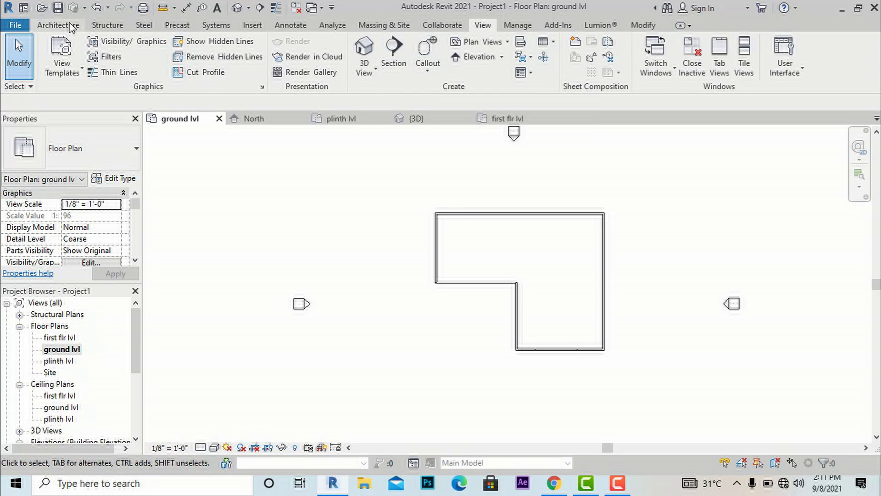
click(71, 26)
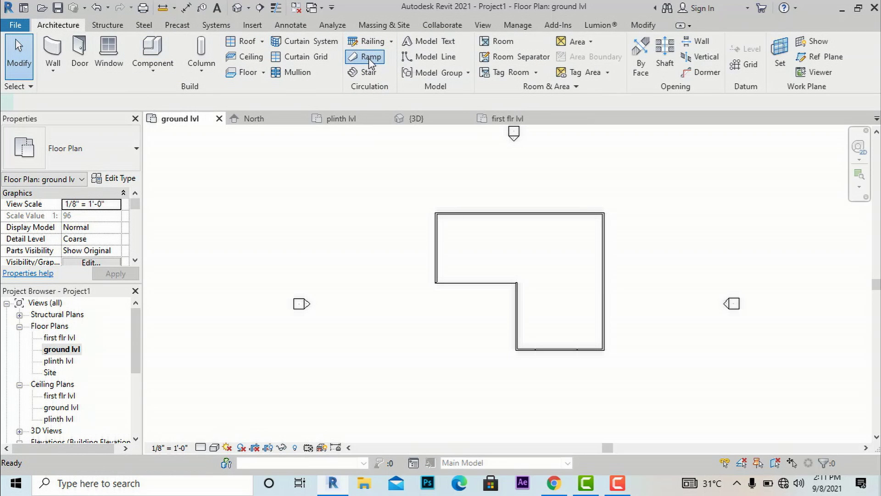
click(370, 60)
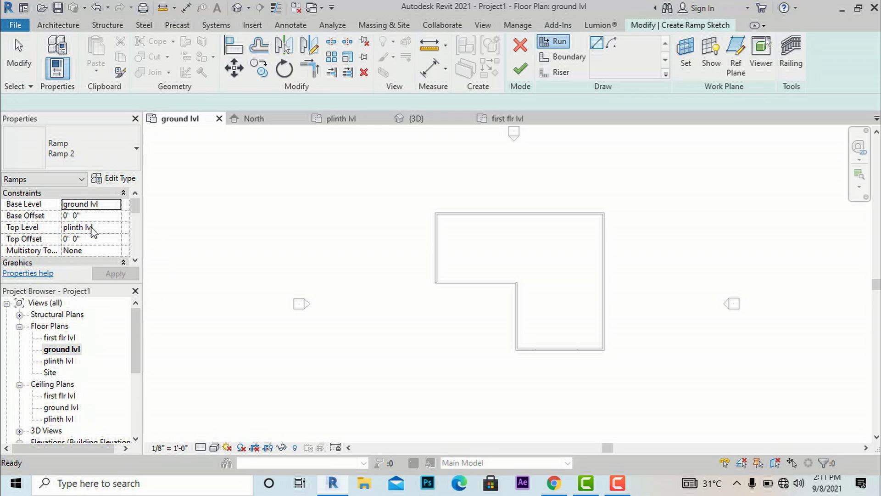
scroll(112, 234, down, 1)
scroll(112, 235, up, 1)
click(115, 183)
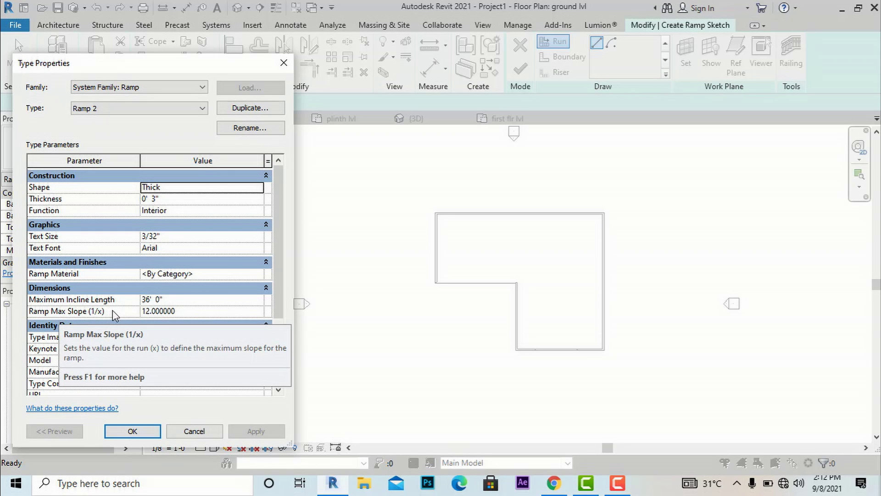
click(148, 311)
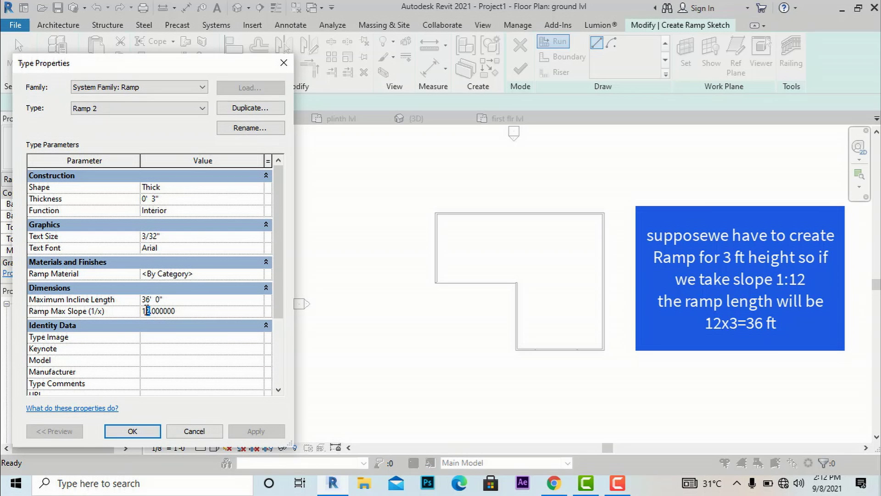
key(BackSpace)
text(0)
Set the ramp type's Maximum Incline Length to 30' 0" and apply the type changes.
click(162, 299)
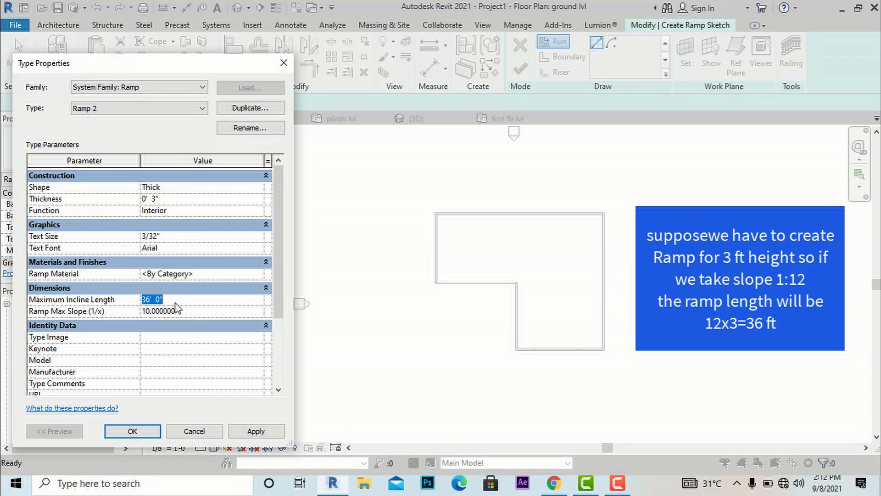
click(152, 298)
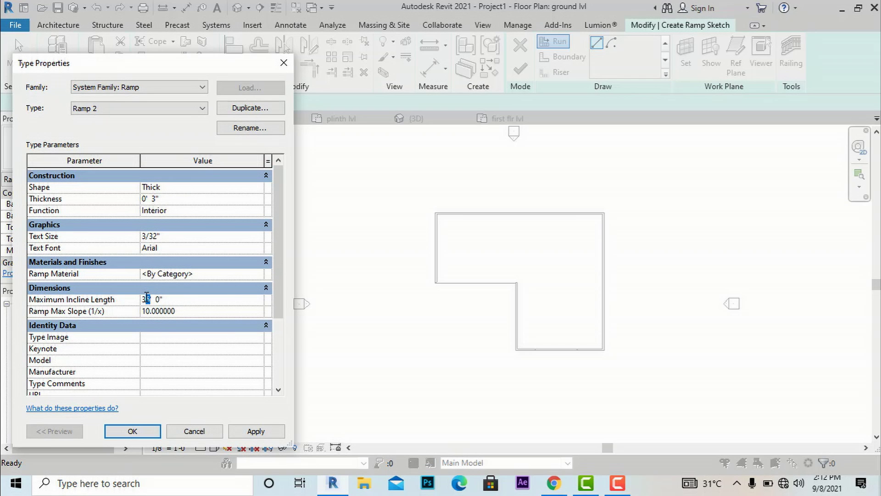
text(0)
click(179, 326)
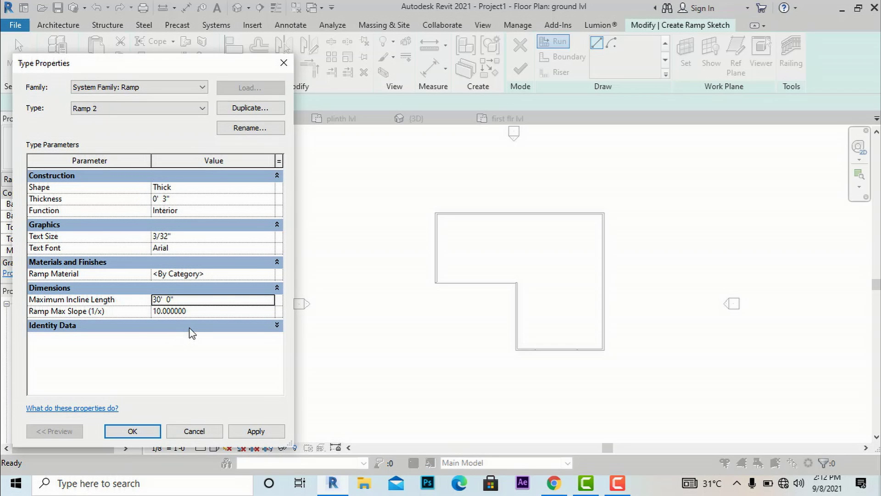
click(185, 327)
scroll(204, 286, up, 2)
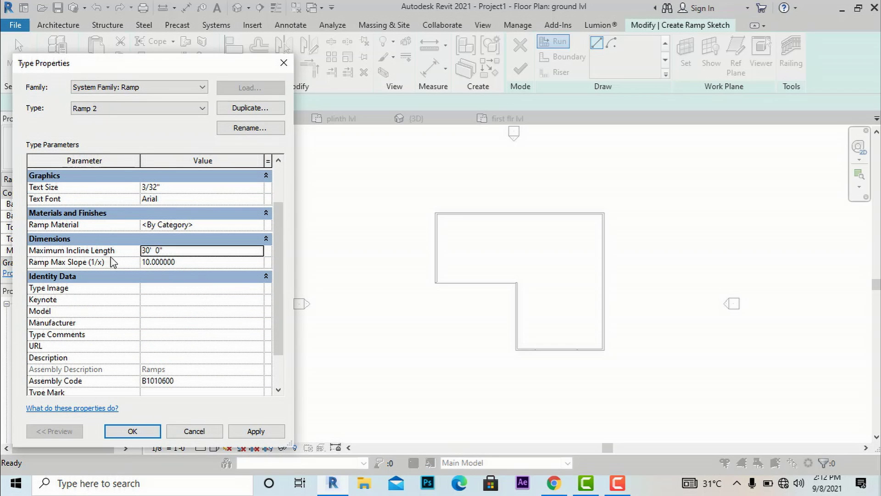
scroll(198, 280, up, 3)
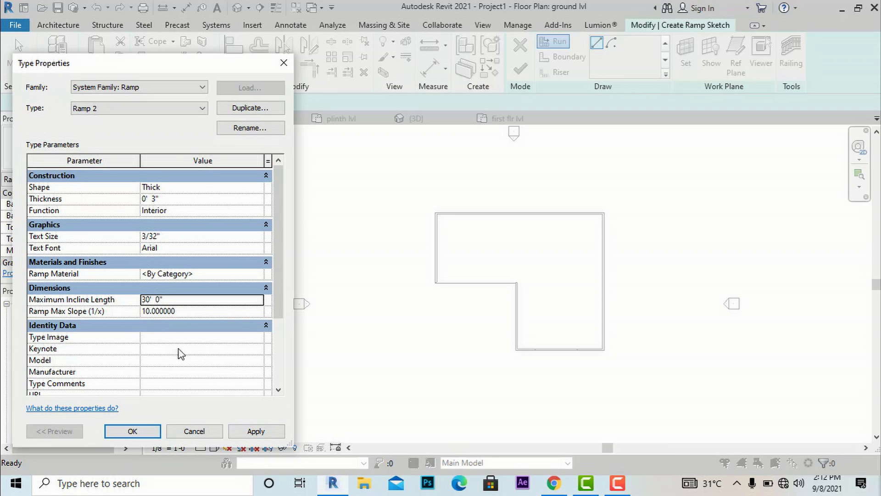
click(256, 431)
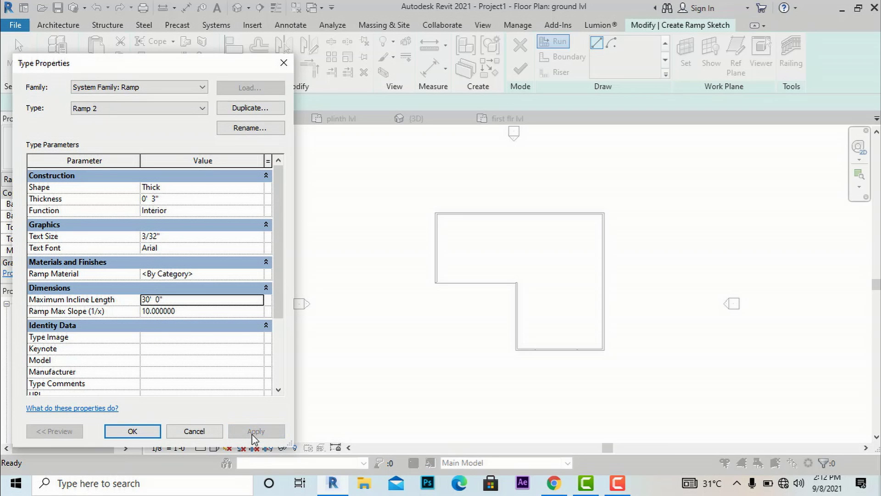
click(133, 431)
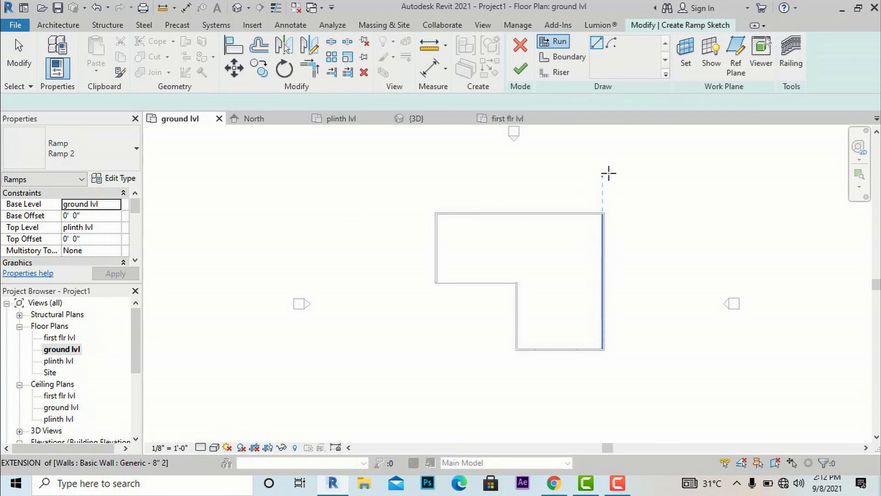
Sketch a straight vertical ramp run 30' long in the open area below the building's inner corner and finish the ramp.
click(450, 390)
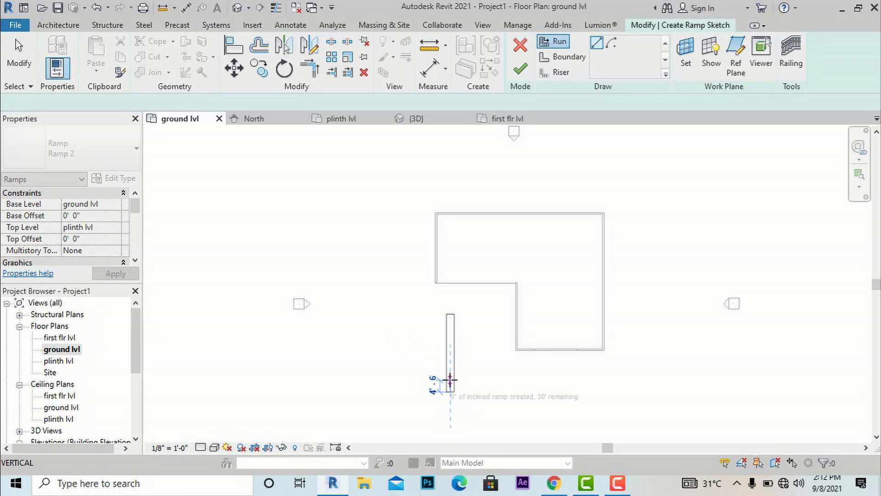
scroll(450, 379, up, 2)
scroll(451, 379, up, 1)
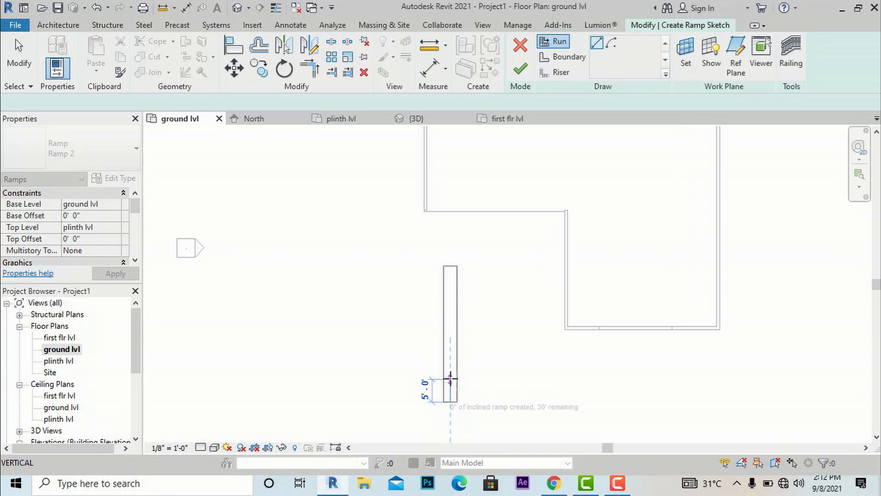
scroll(450, 379, up, 1)
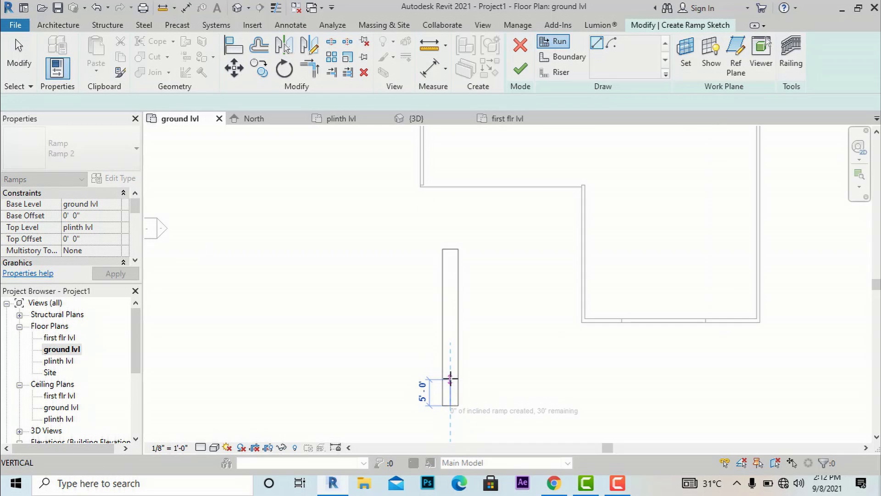
scroll(451, 379, up, 3)
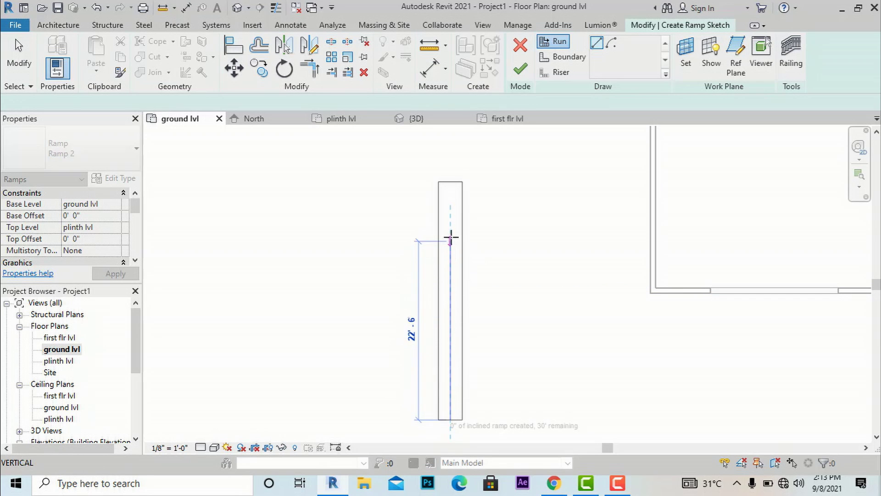
click(449, 142)
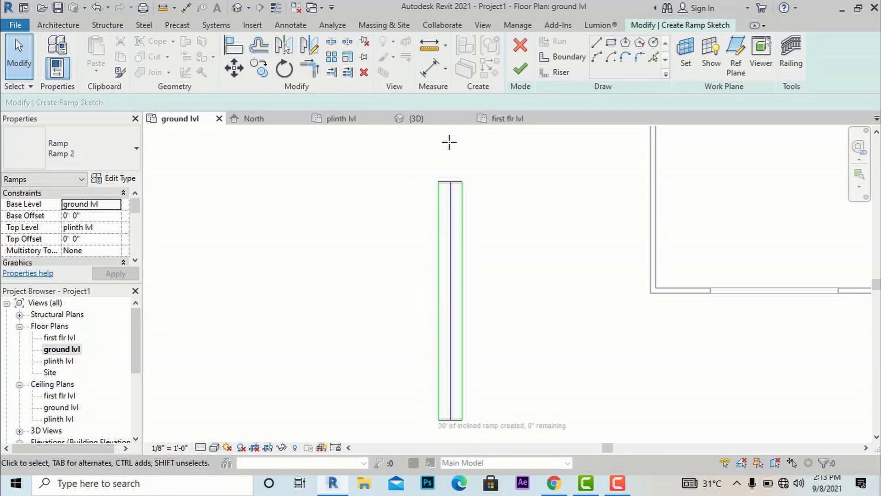
scroll(493, 348, down, 1)
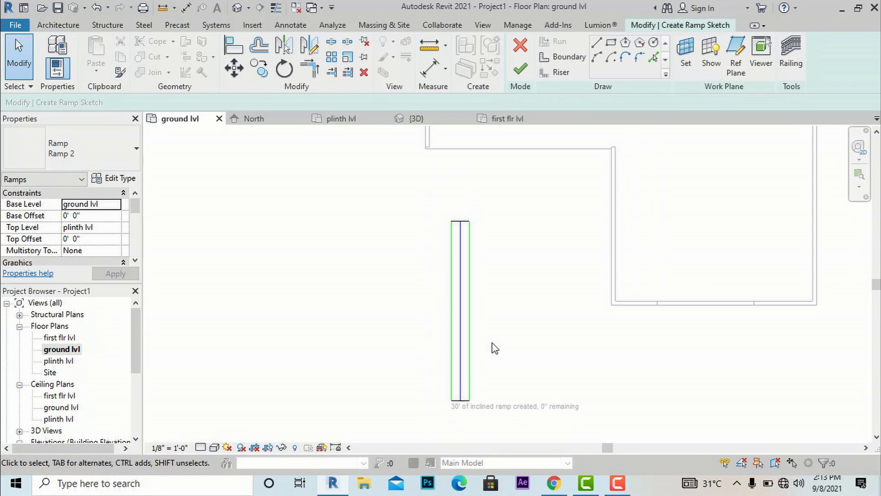
scroll(481, 416, up, 1)
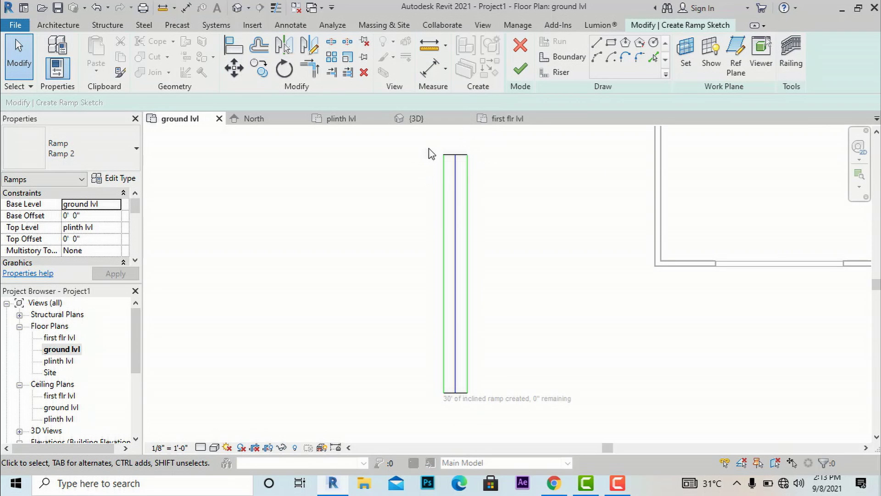
scroll(462, 416, up, 1)
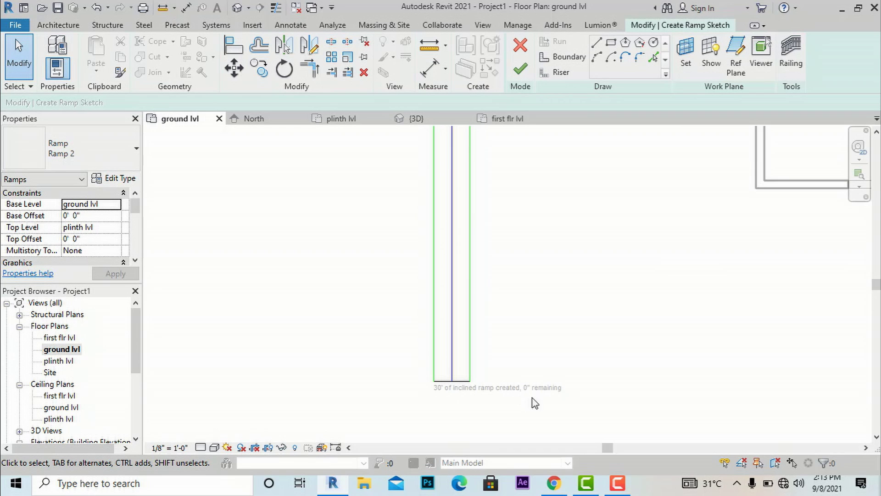
scroll(546, 410, down, 2)
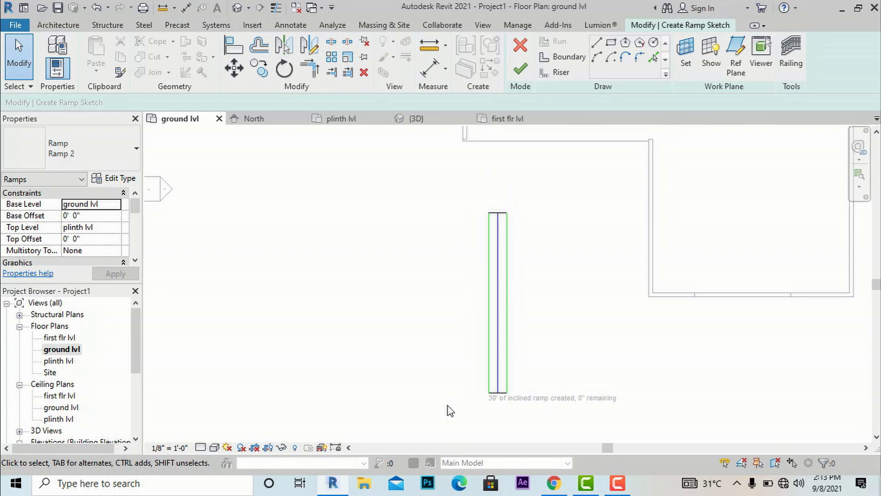
click(521, 71)
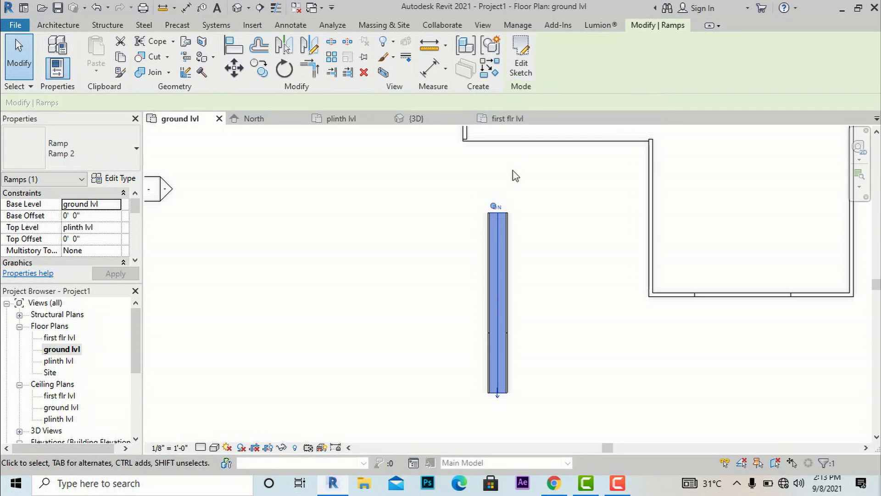
scroll(511, 214, up, 1)
scroll(485, 309, down, 1)
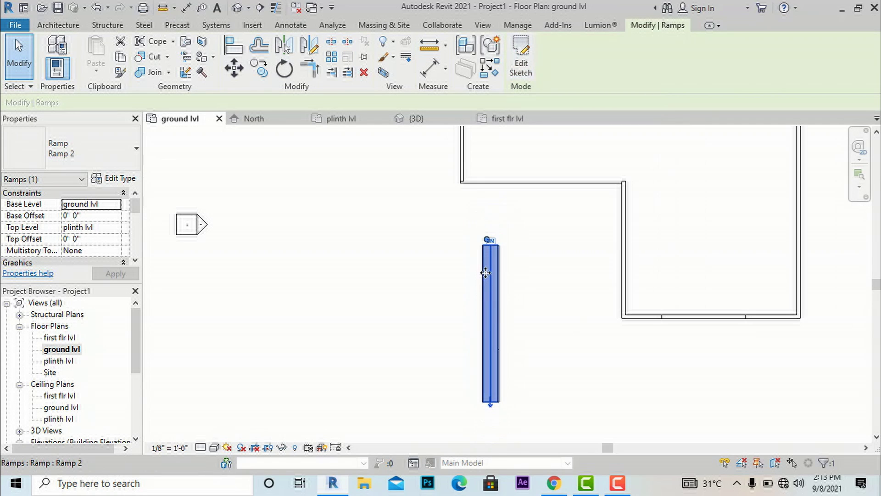
Move the straight ramp up so that its upper end meets the building's outer edge.
drag(489, 250, 488, 187)
scroll(490, 184, up, 3)
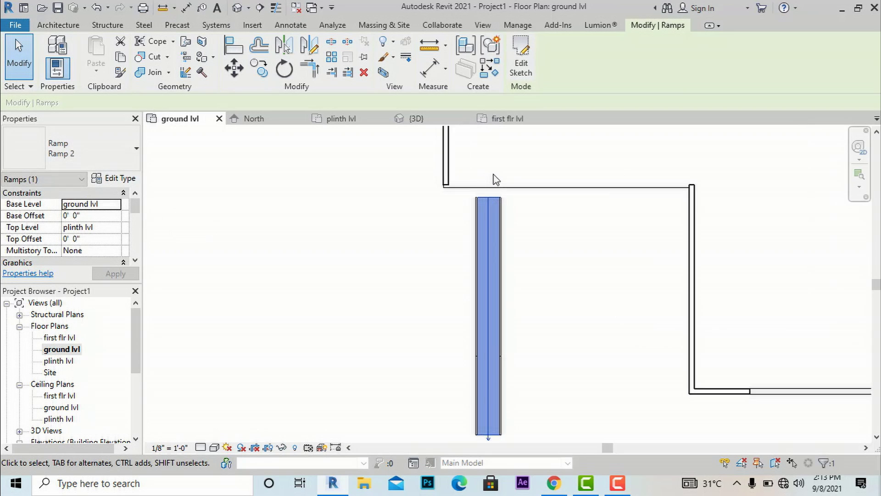
drag(487, 192, 486, 198)
click(550, 252)
scroll(468, 167, down, 3)
scroll(468, 167, down, 1)
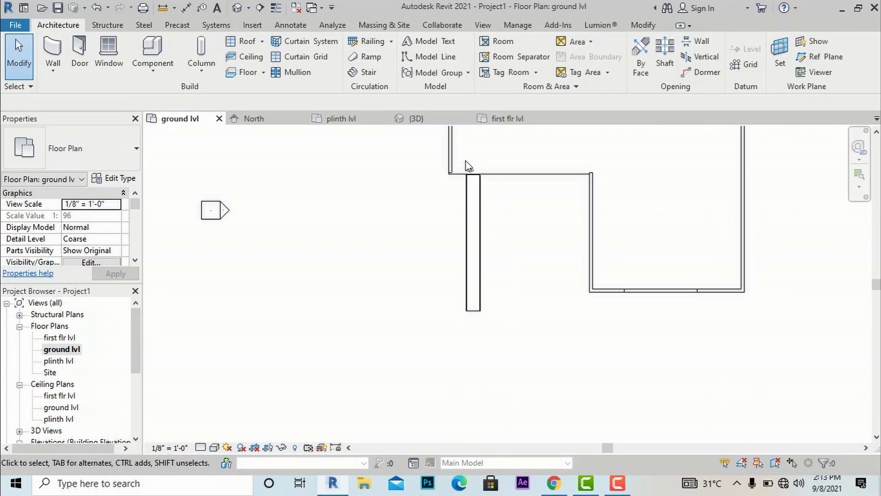
Open the 3D view and examine the straight ramp from the front, including where it meets the building's plinth.
click(483, 25)
click(365, 45)
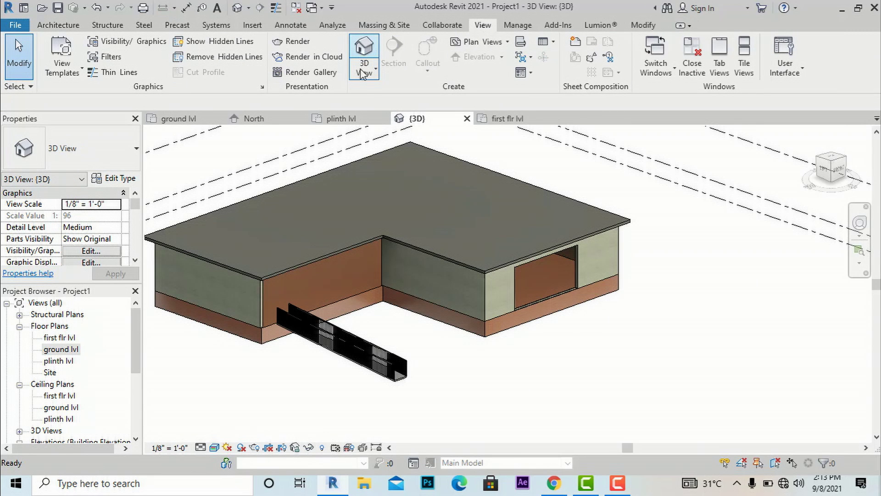
scroll(315, 344, up, 2)
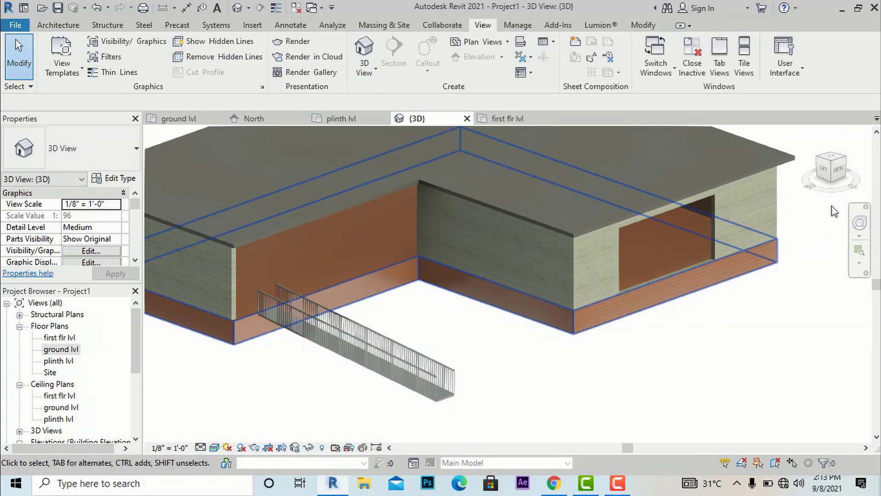
mouse_move(834, 220)
shift+middle_down()
mouse_move(788, 189)
mouse_move(694, 177)
mouse_move(605, 206)
shift+middle_up()
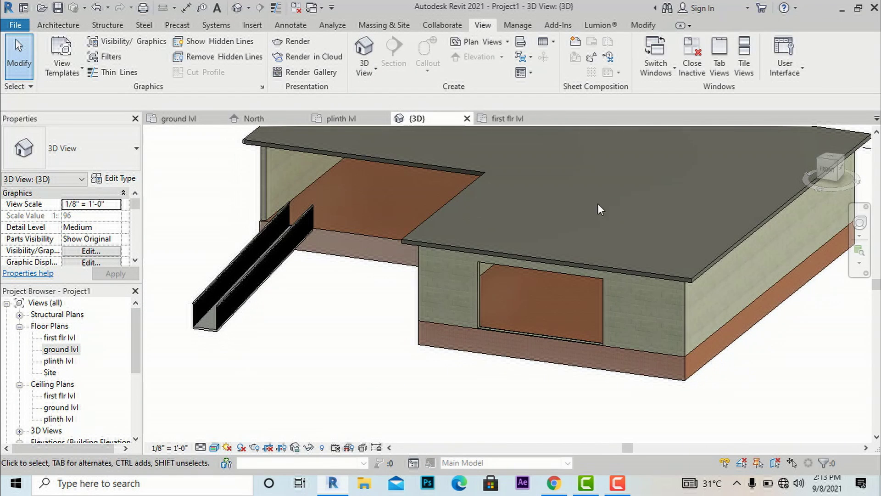
scroll(343, 237, up, 5)
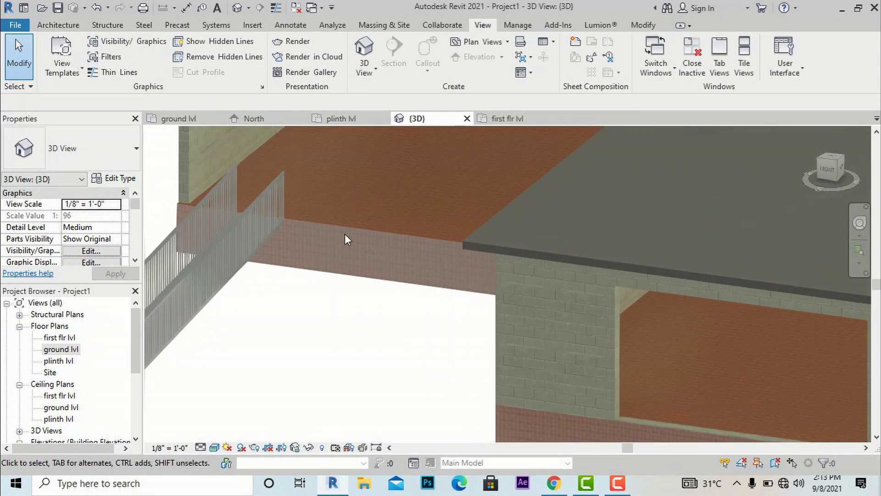
scroll(555, 217, down, 2)
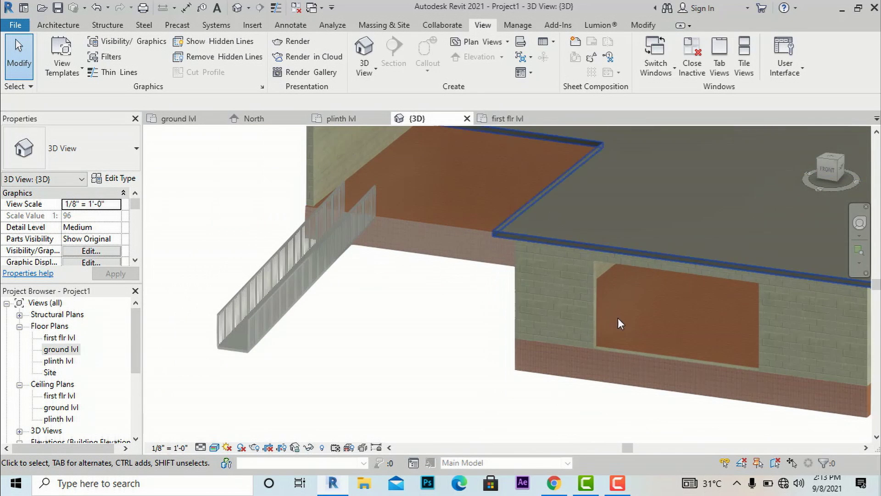
scroll(606, 299, up, 1)
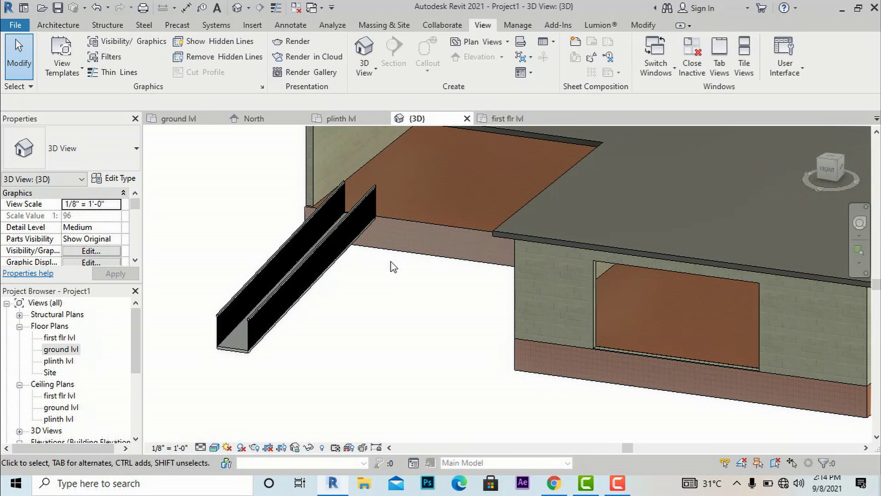
scroll(303, 353, down, 2)
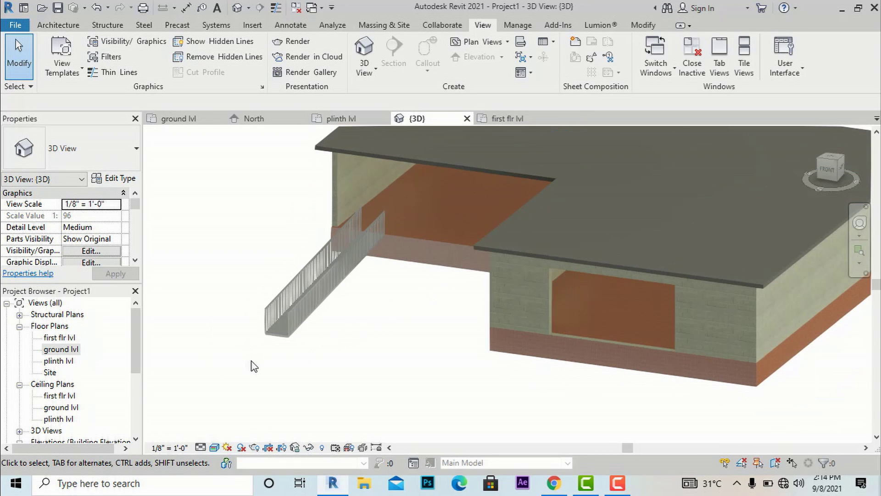
Start another ramp in the ground lvl floor plan with a center-ends arc run and review the Ramp 2 type properties.
double_click(61, 350)
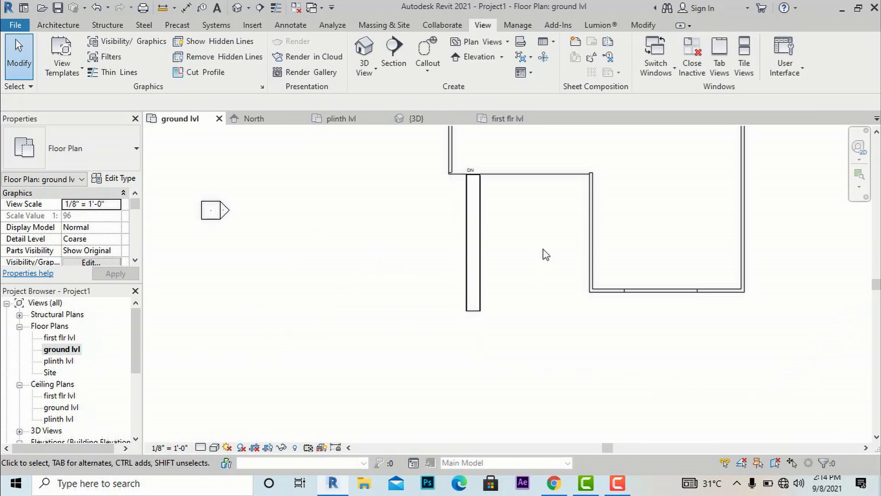
scroll(523, 211, up, 3)
scroll(523, 211, up, 1)
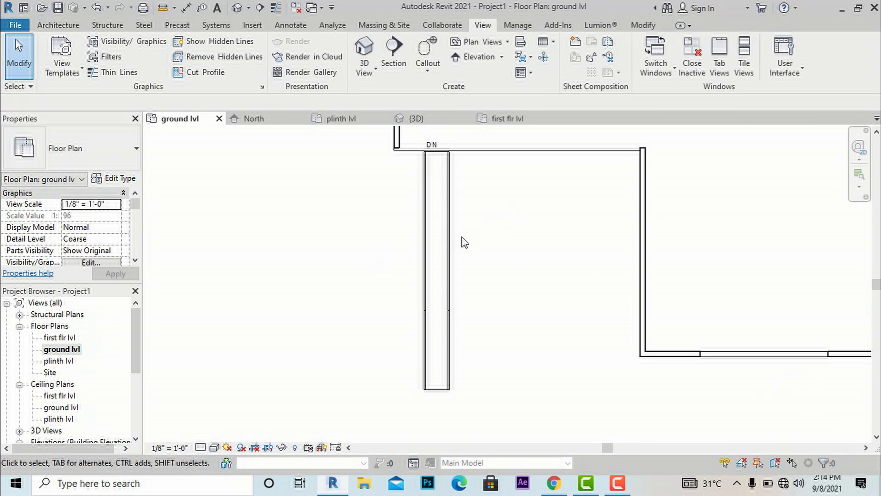
scroll(411, 250, down, 1)
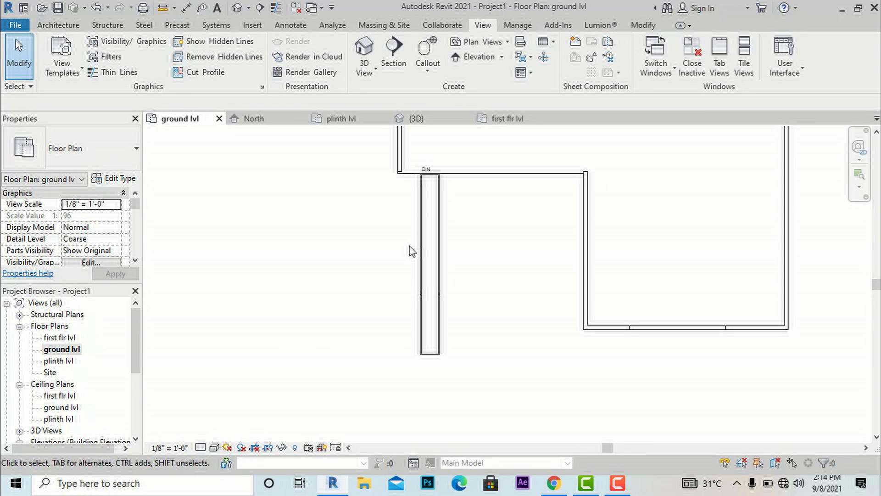
click(58, 25)
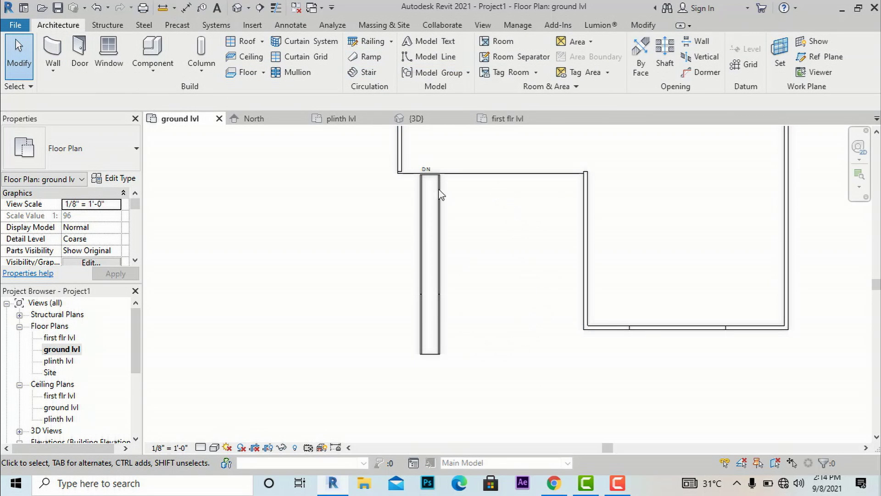
click(367, 57)
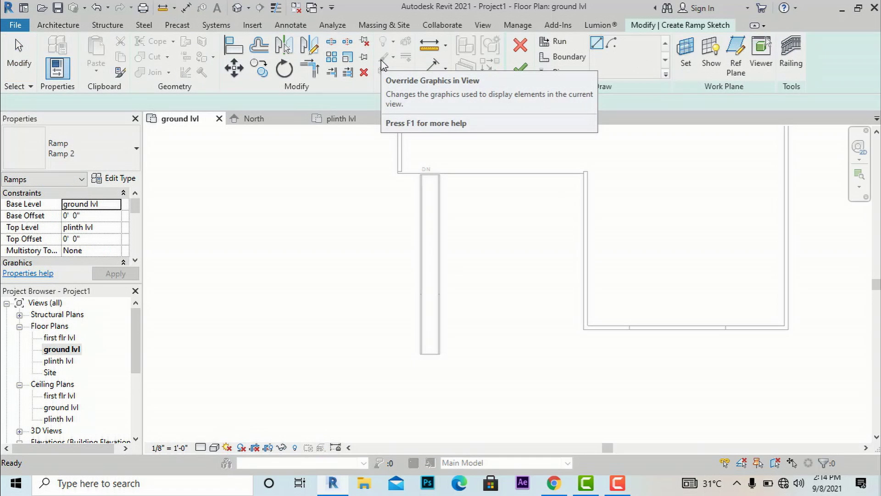
click(614, 45)
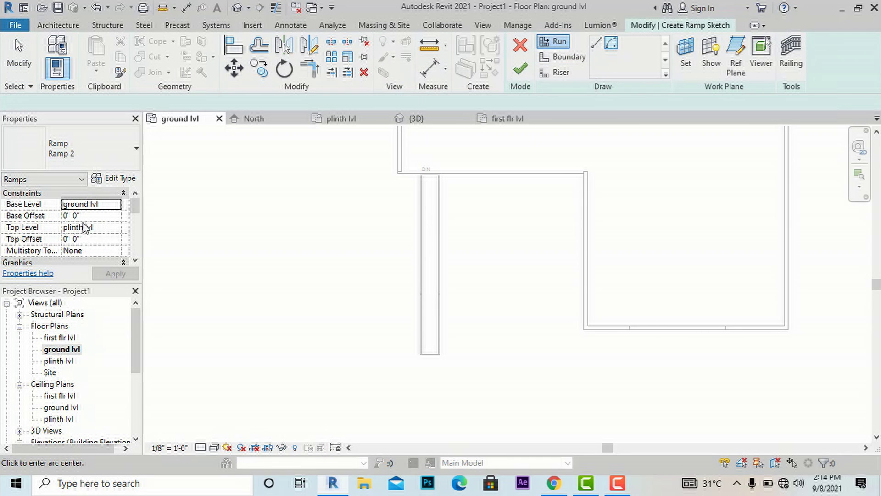
click(117, 181)
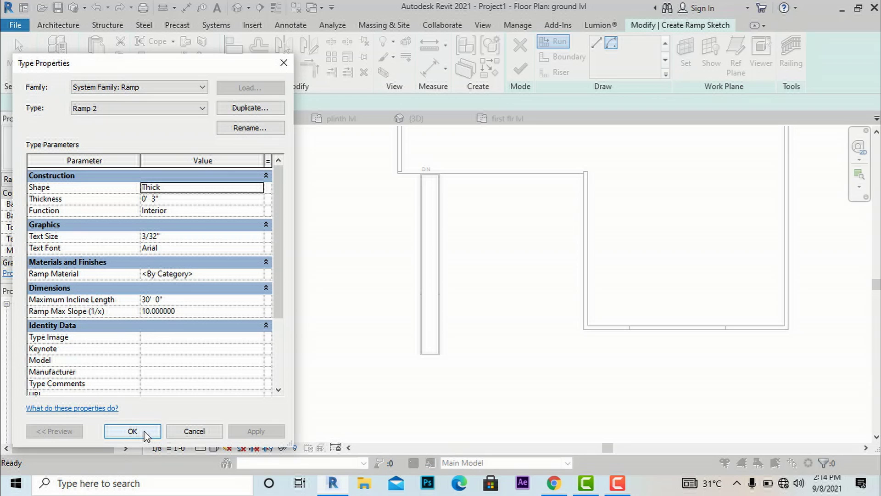
click(132, 431)
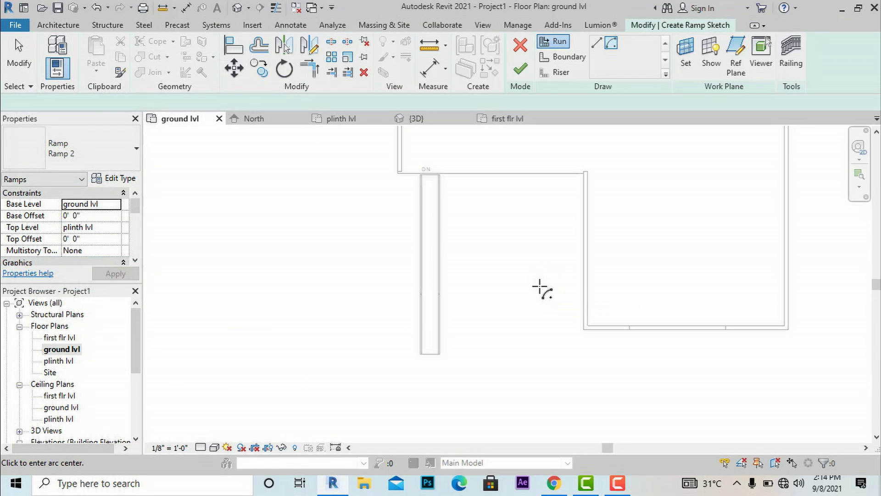
click(500, 284)
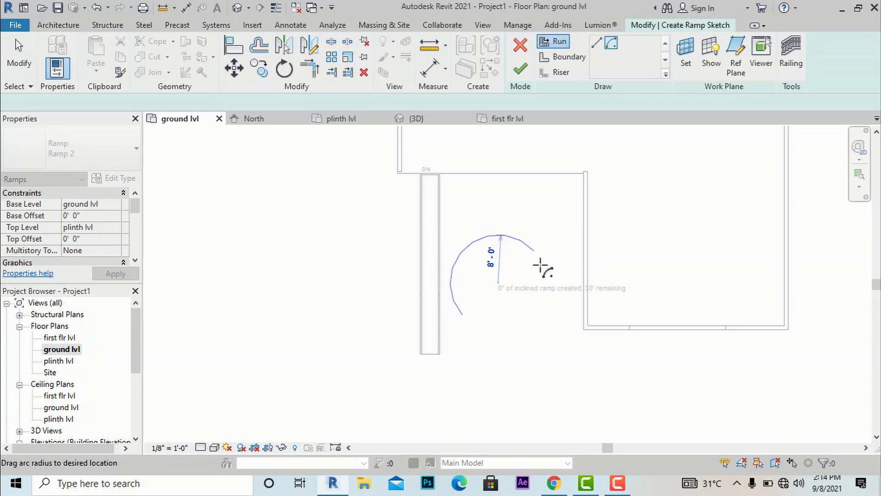
key(Escape)
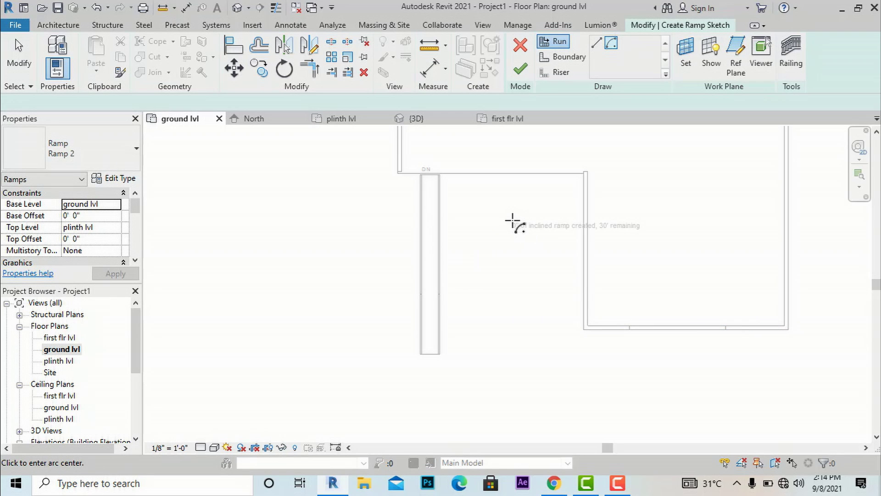
click(512, 222)
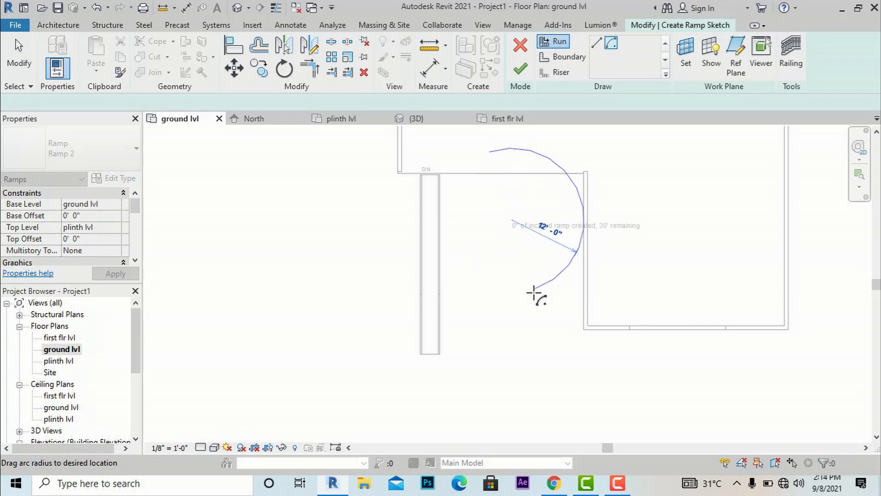
key(Escape)
key(Escape)
key(Return)
Sketch a 30' curved ramp run with a radius of about 9' 11", starting at the building edge beside the straight ramp, and finish it.
click(512, 231)
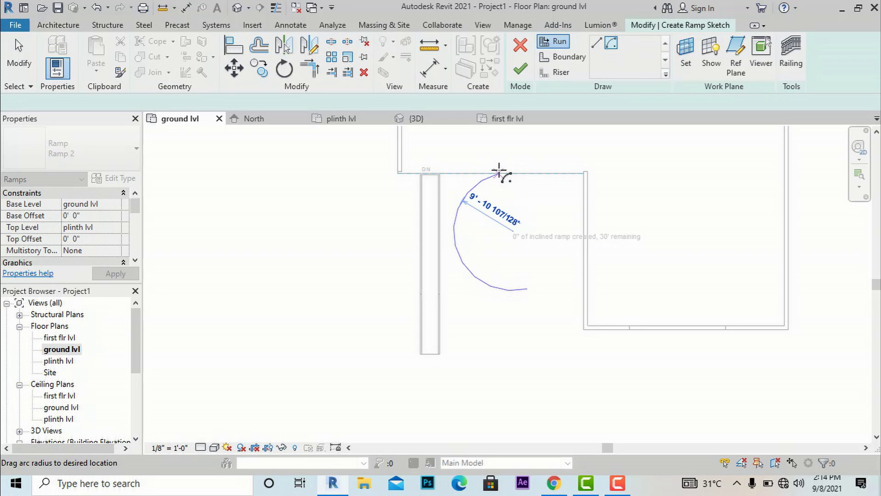
click(499, 171)
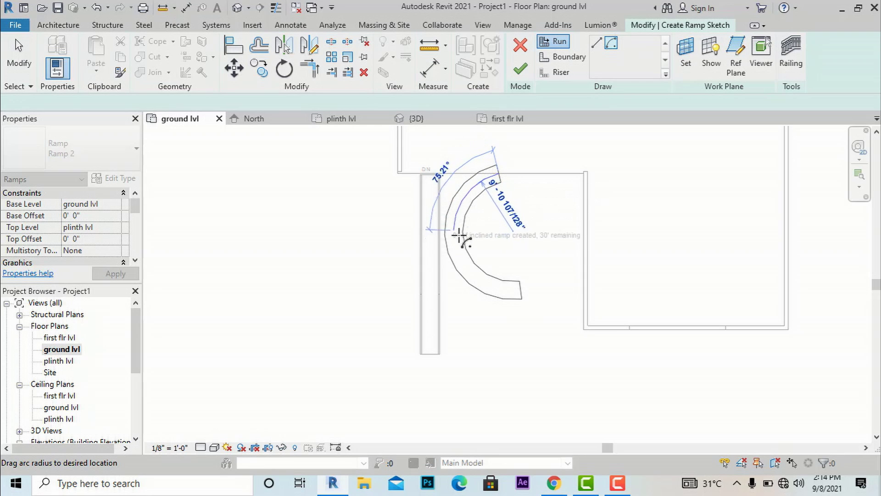
click(562, 291)
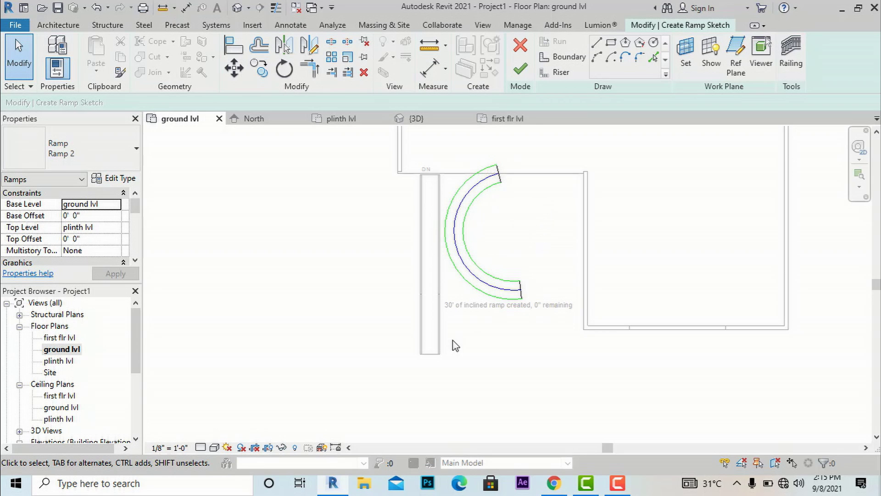
scroll(495, 318, up, 2)
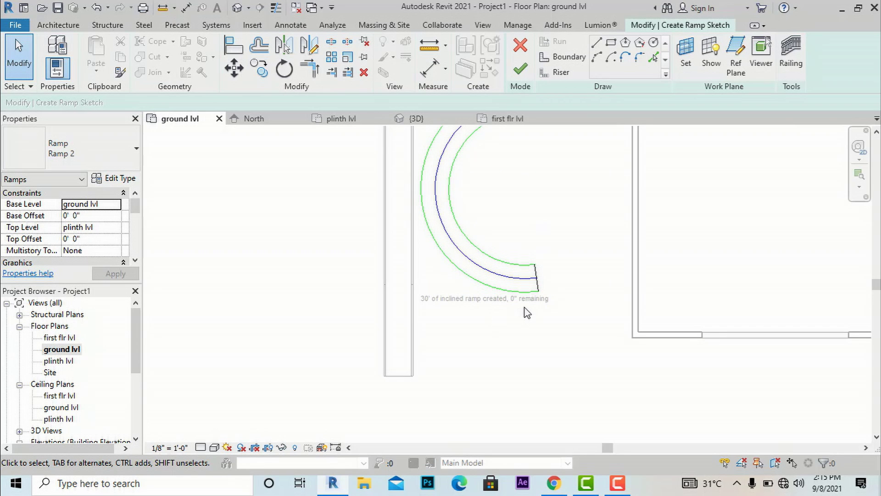
click(520, 69)
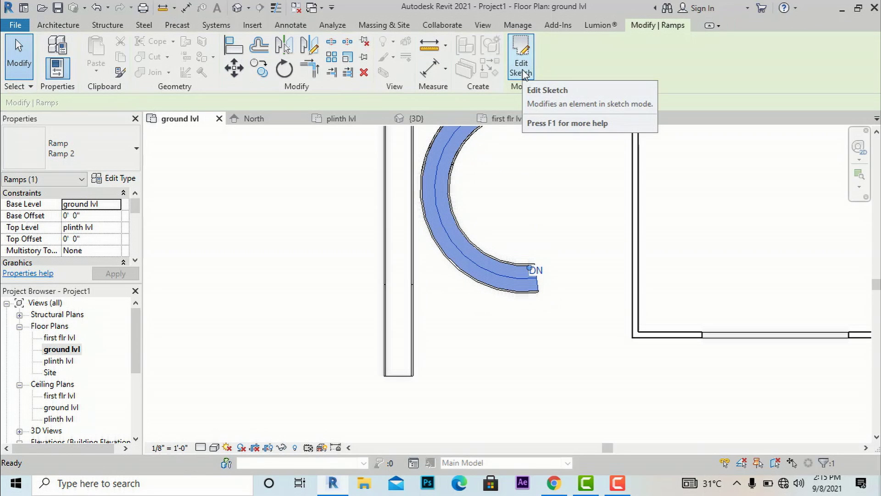
scroll(494, 379, down, 1)
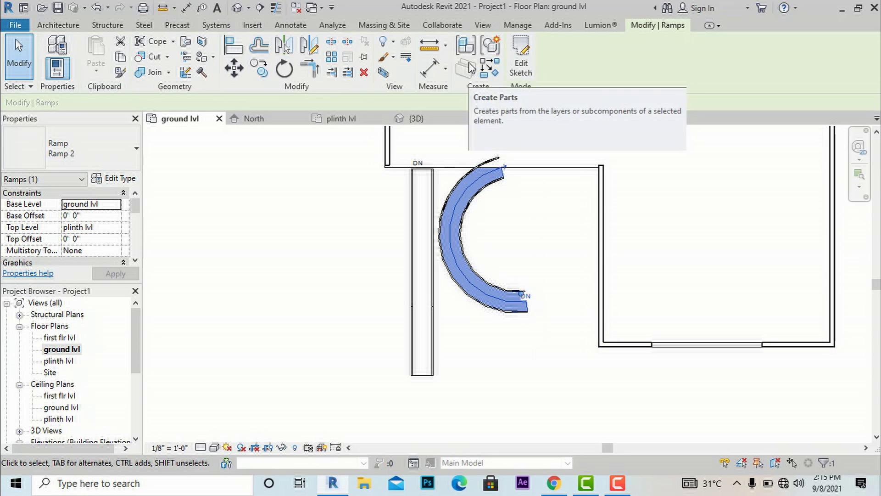
Examine the curved ramp's slope direction against the building in the 3D view.
click(482, 25)
click(363, 46)
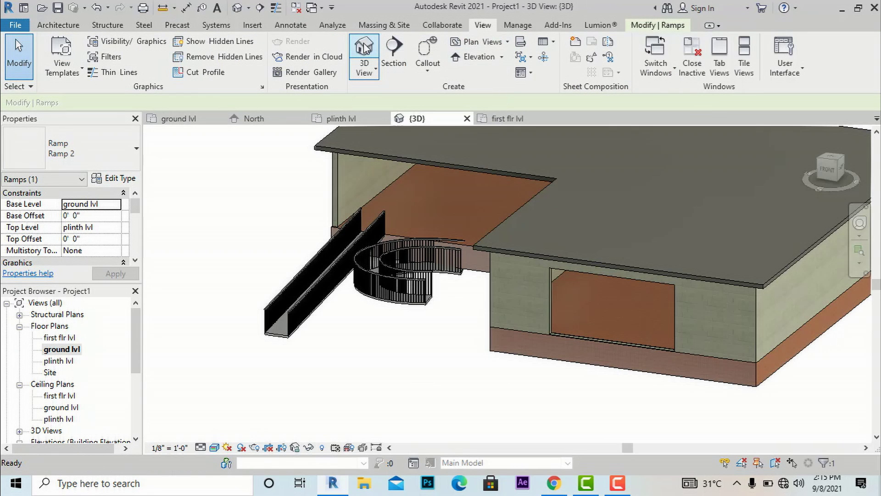
scroll(409, 274, up, 2)
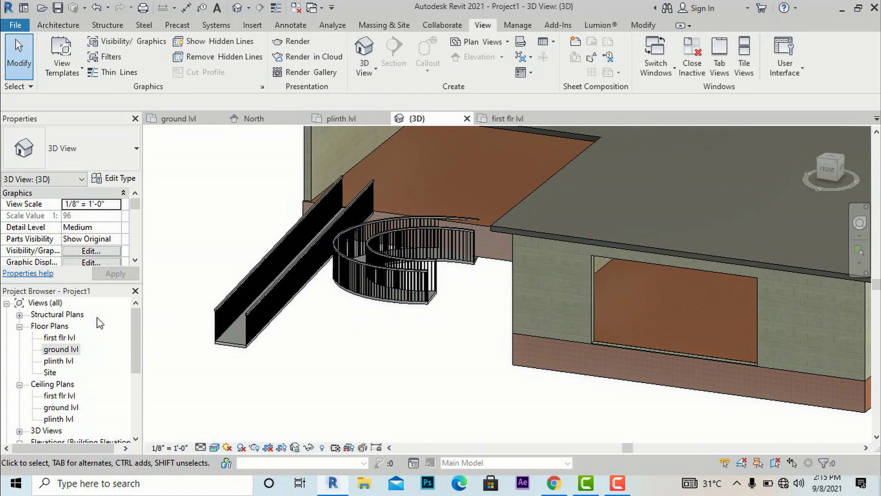
Flip the curved ramp's direction in the ground lvl floor plan so it rises toward the building, and check it in 3D.
double_click(61, 349)
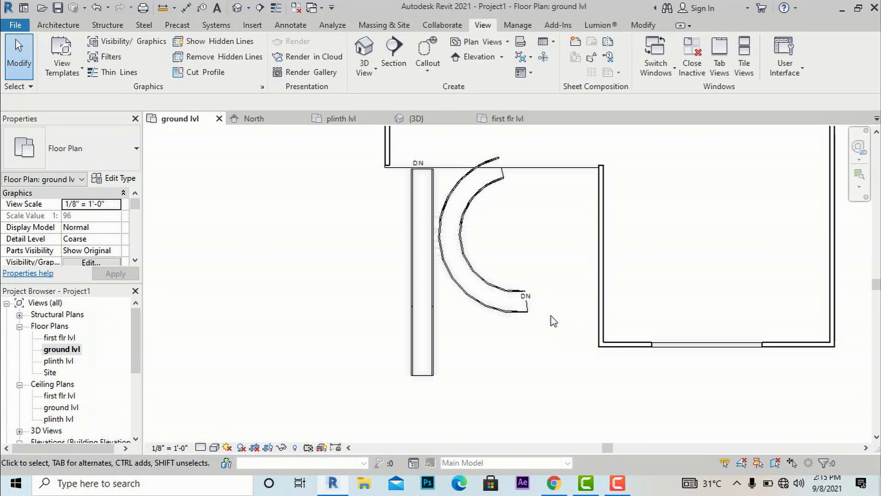
scroll(545, 298, up, 1)
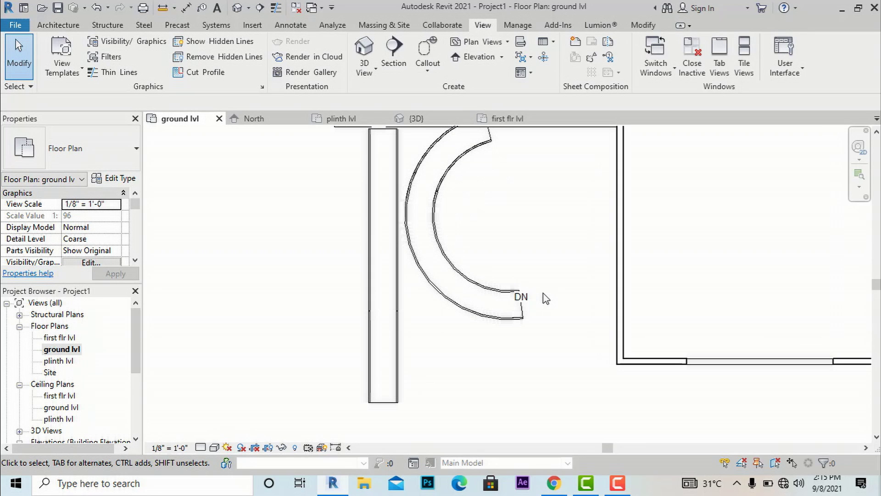
scroll(511, 374, down, 1)
click(524, 321)
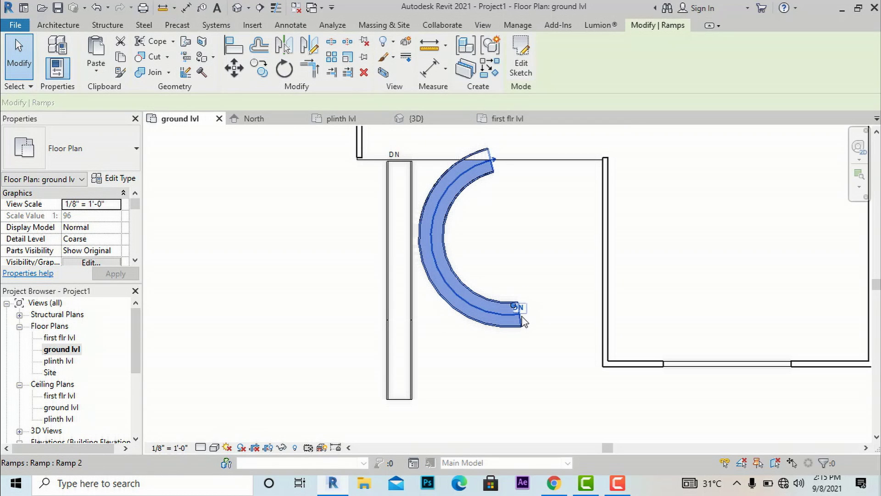
scroll(504, 161, up, 4)
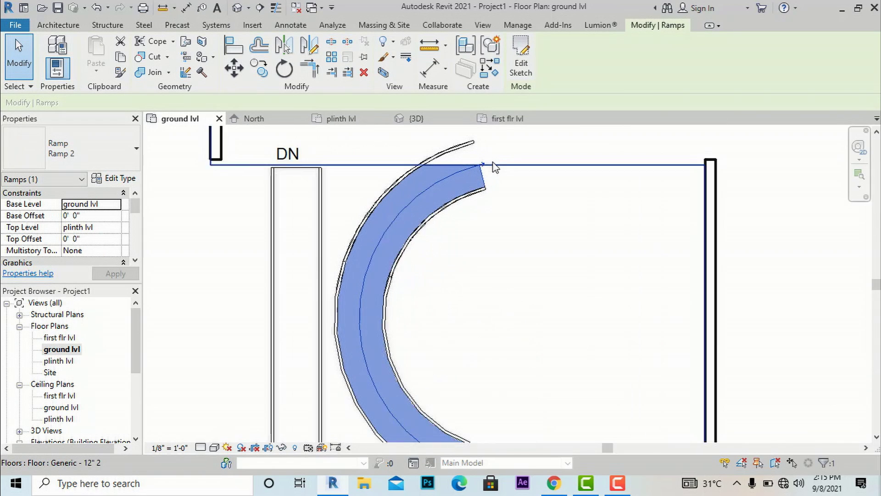
click(479, 171)
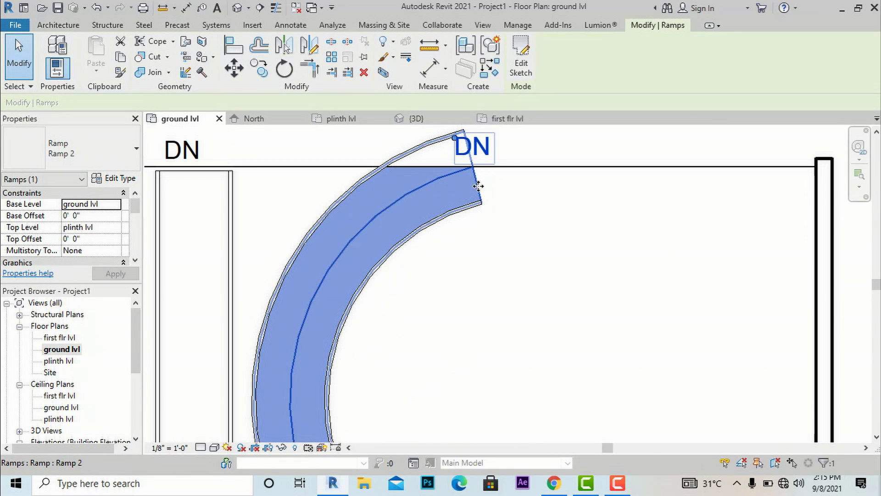
scroll(498, 177, down, 4)
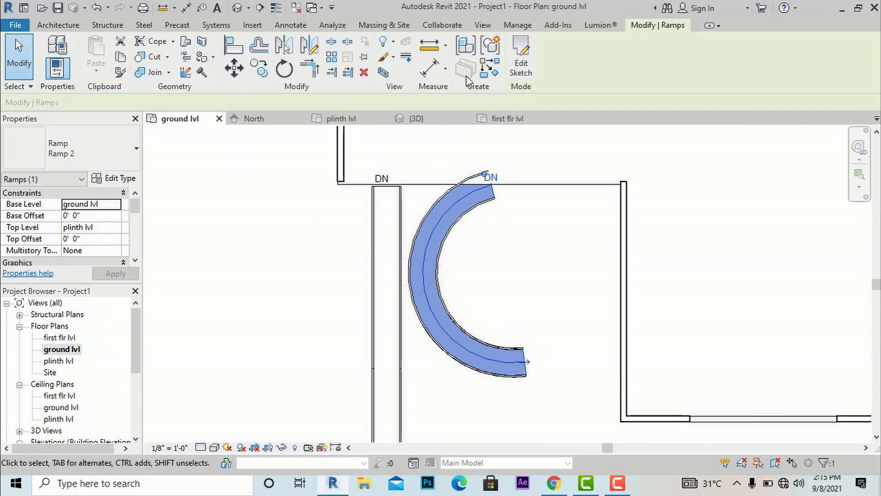
click(482, 25)
click(364, 47)
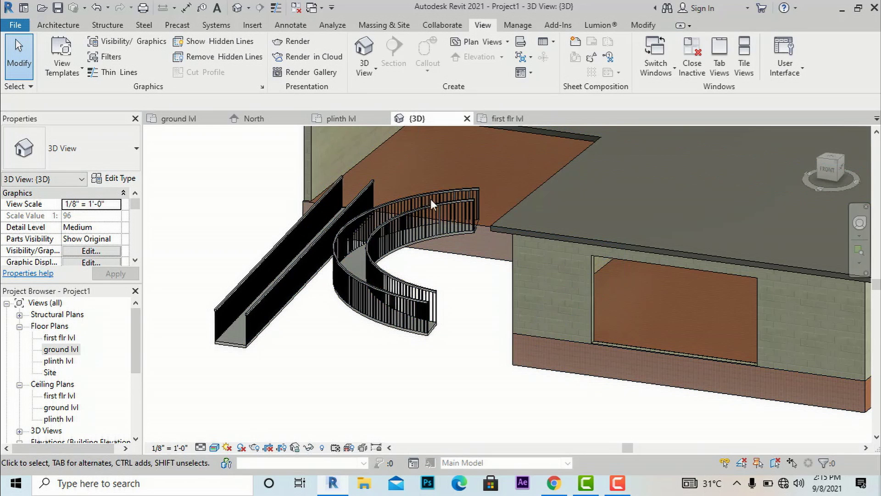
Change the straight ramp's railing on the side away from the curved ramp to the Handrail - Pipe type.
scroll(408, 366, down, 3)
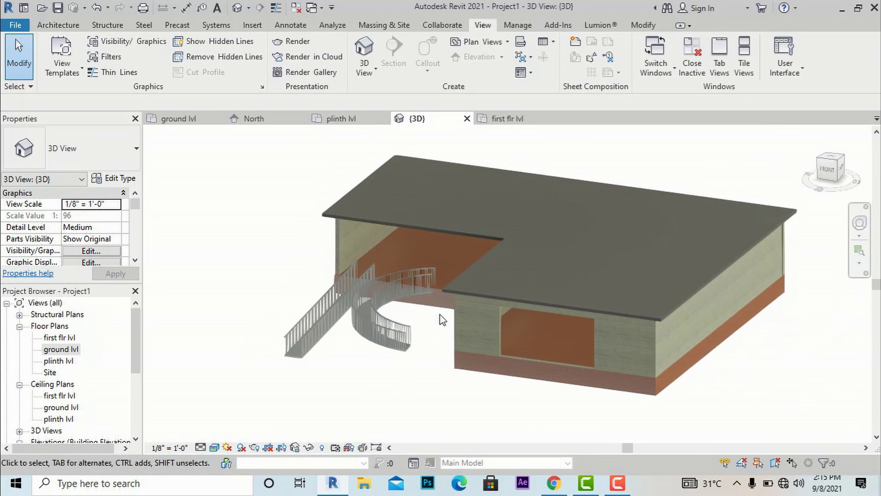
scroll(293, 354, up, 2)
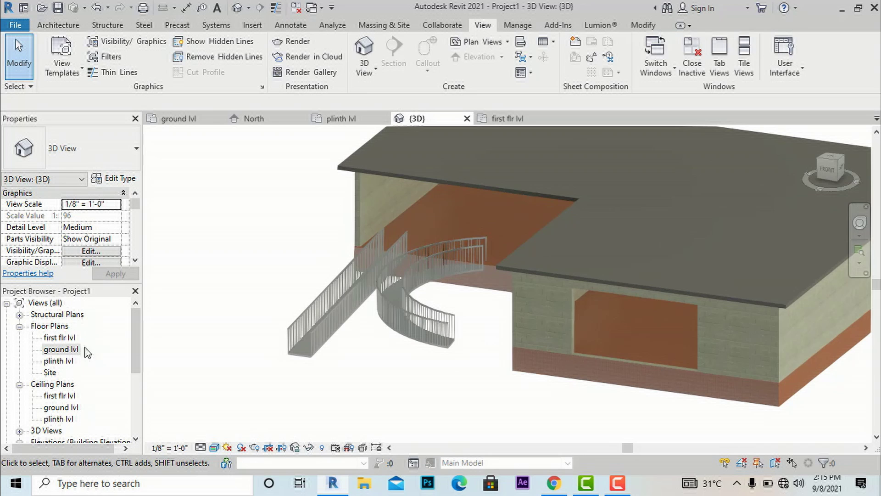
scroll(327, 296, up, 4)
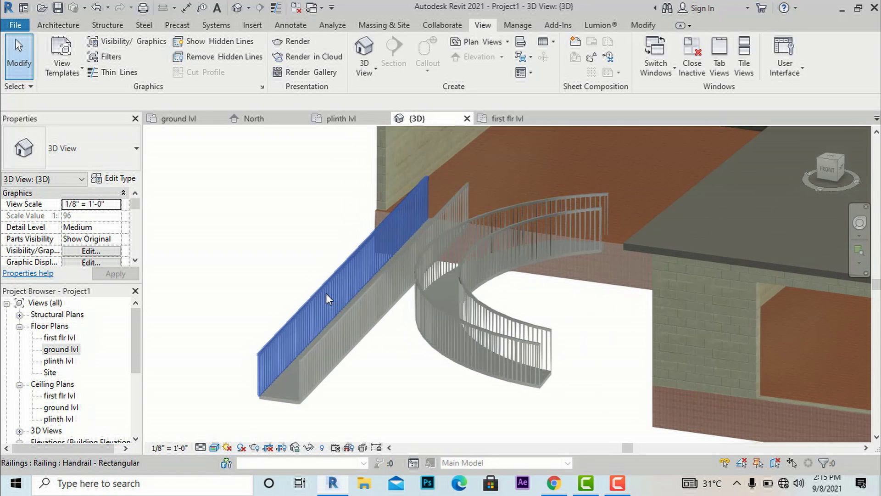
click(325, 293)
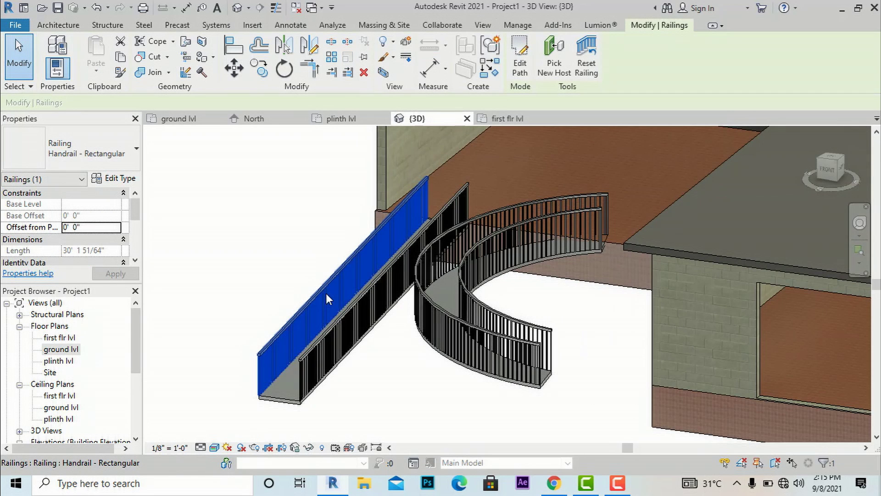
click(119, 156)
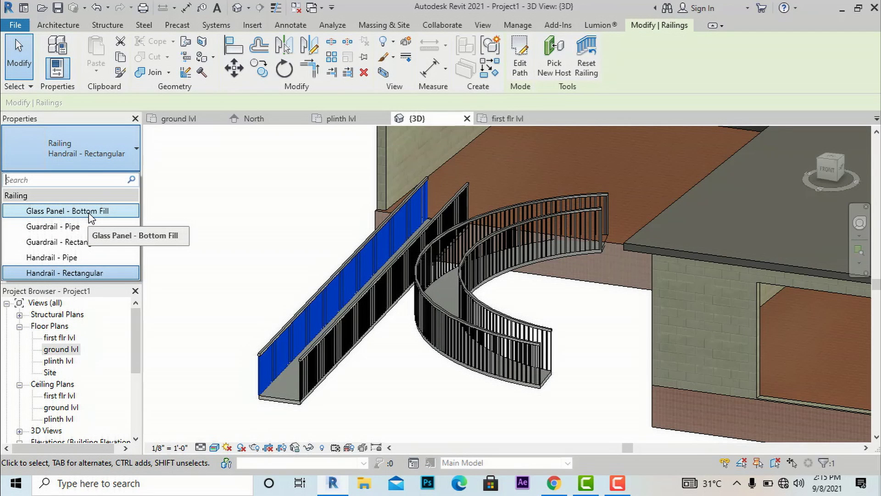
click(59, 258)
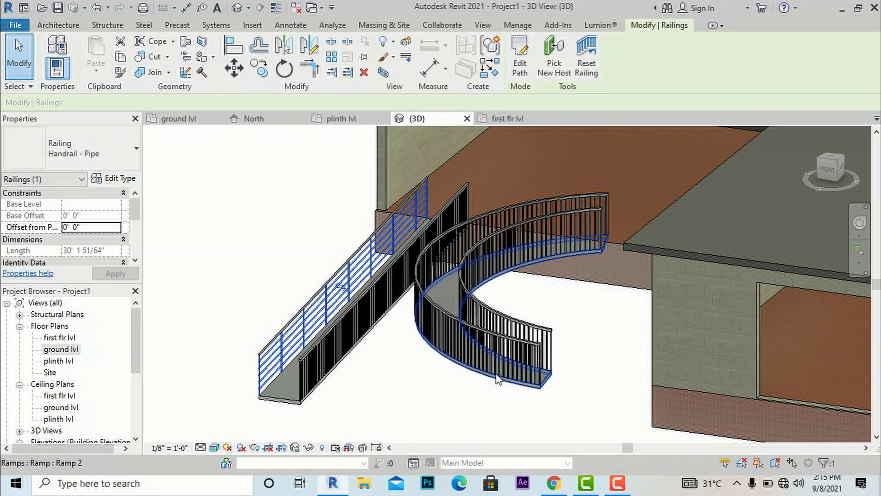
Change the curved ramp's outer railing to the Guardrail - Rectangular type.
click(99, 163)
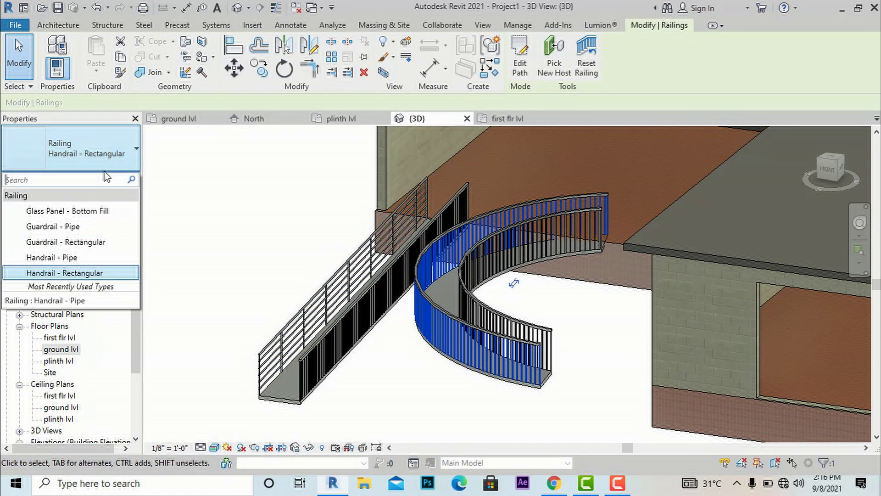
click(93, 242)
click(441, 397)
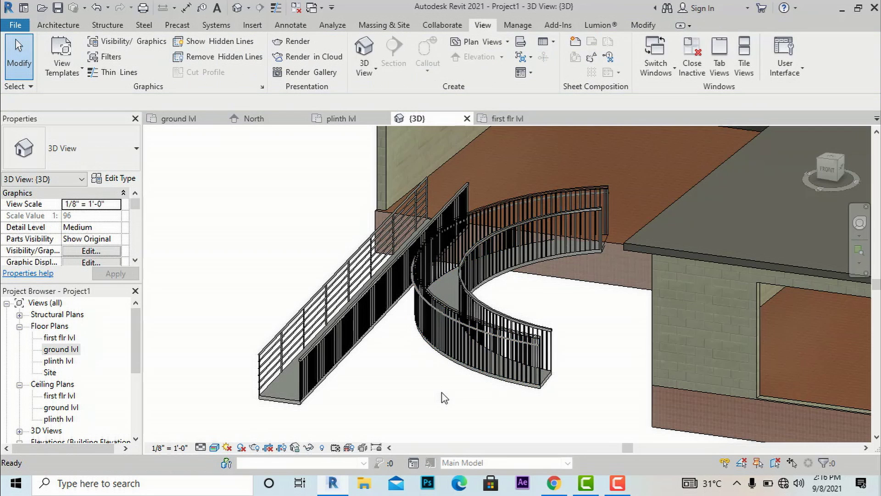
Set the shape of the straight ramp's Ramp 2 type to Solid and apply it.
scroll(517, 368, down, 2)
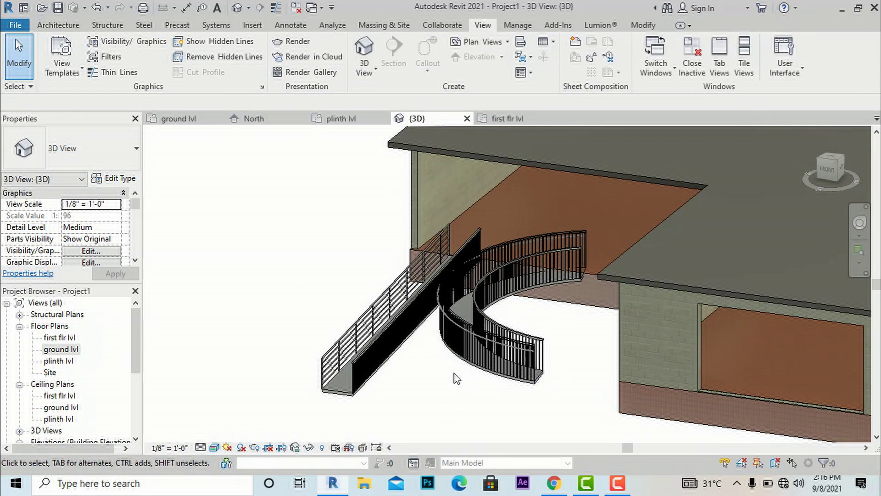
scroll(355, 406, up, 2)
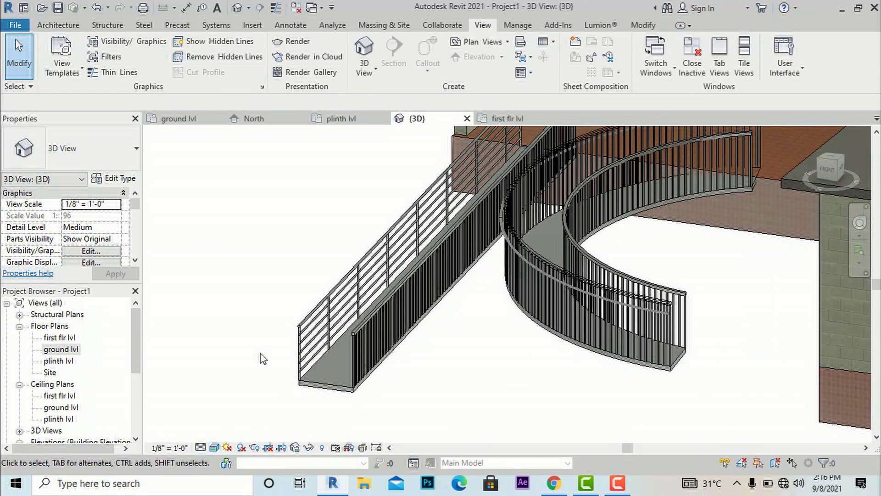
scroll(262, 357, down, 2)
scroll(404, 399, up, 1)
scroll(326, 400, down, 3)
scroll(334, 391, up, 3)
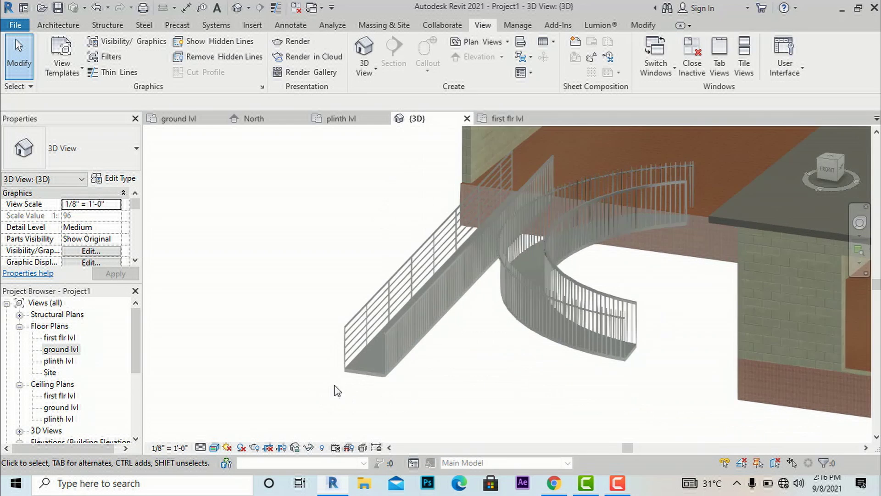
click(358, 377)
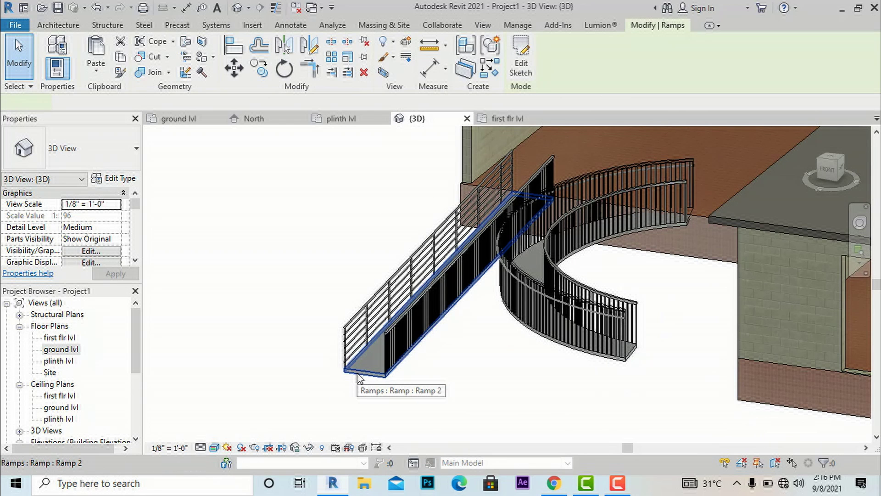
click(109, 180)
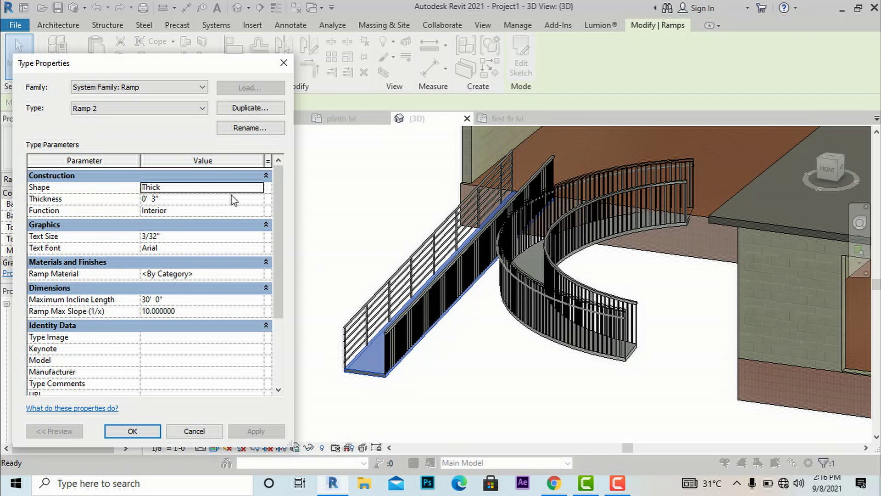
click(248, 190)
click(258, 187)
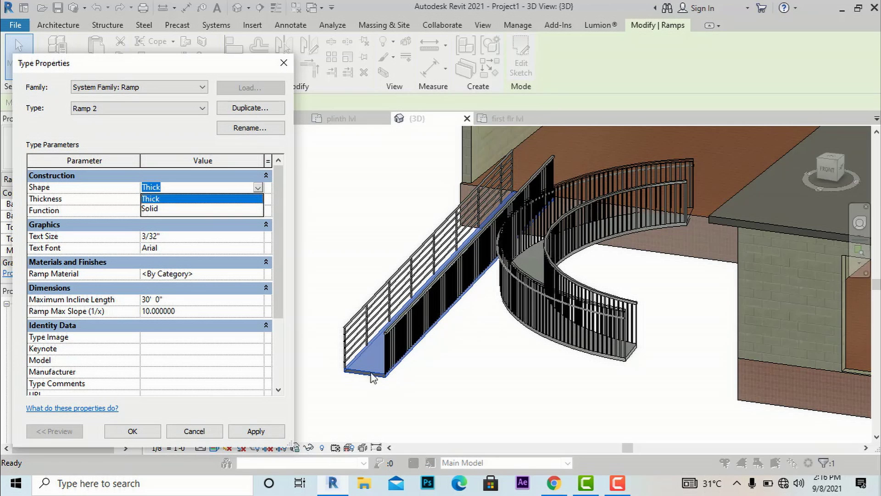
click(228, 186)
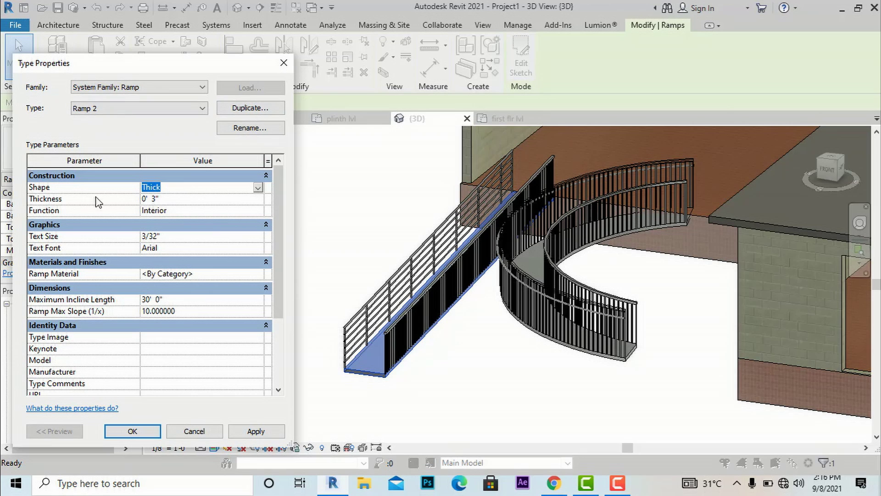
click(258, 188)
click(181, 211)
click(265, 432)
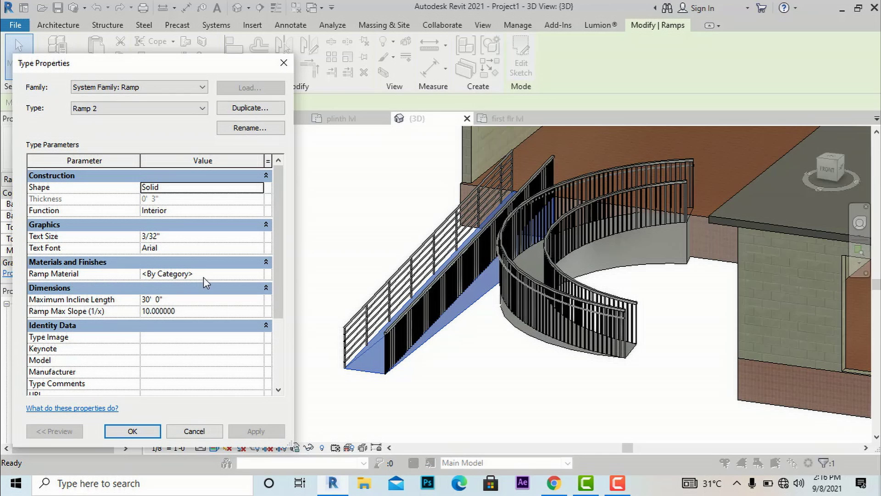
Create a new material from the Ramp Material parameter and open the appearance asset library for it.
click(255, 274)
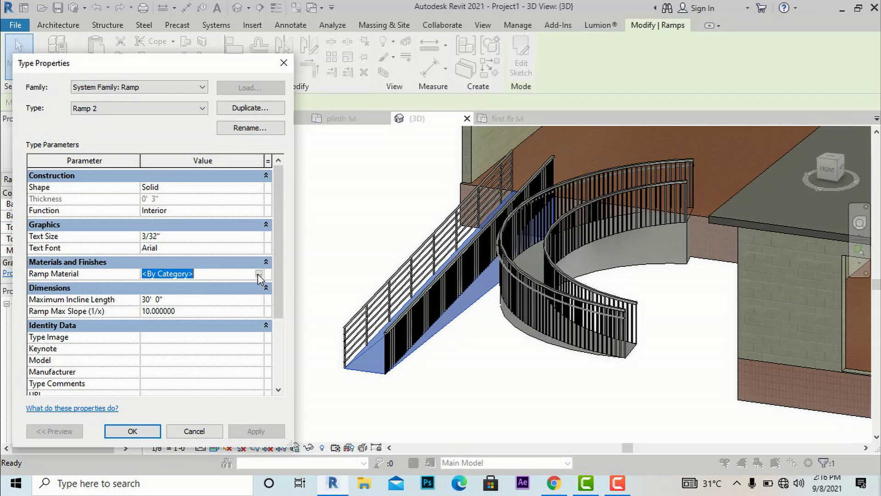
click(258, 274)
click(48, 328)
click(58, 349)
click(69, 328)
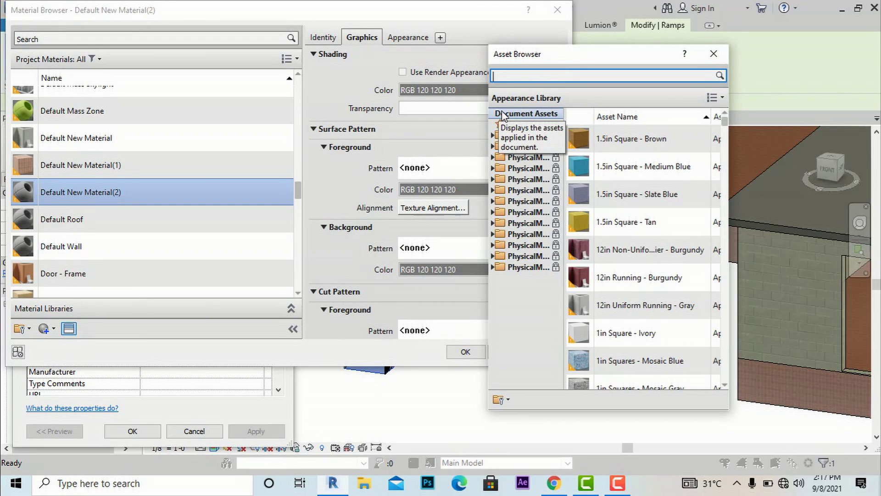
Search the appearance assets for tiles and give the new material the 3in Square - Terra Cotta appearance.
text(tiles)
key(Return)
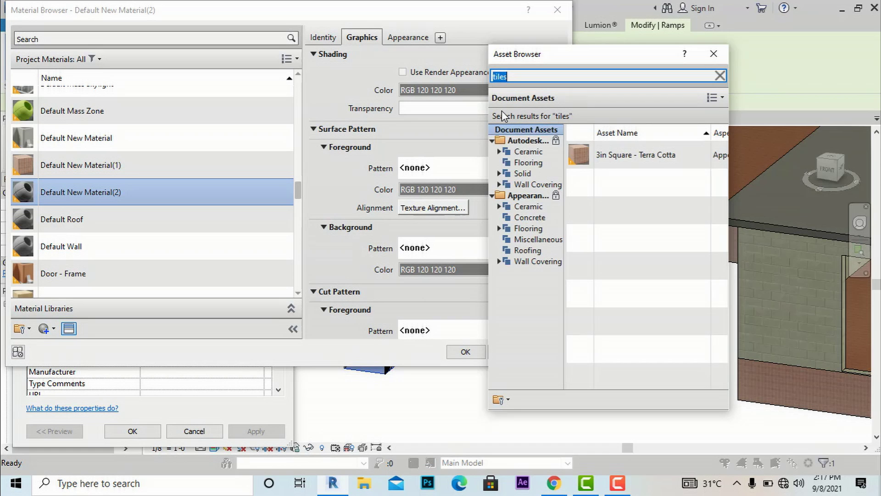
double_click(615, 162)
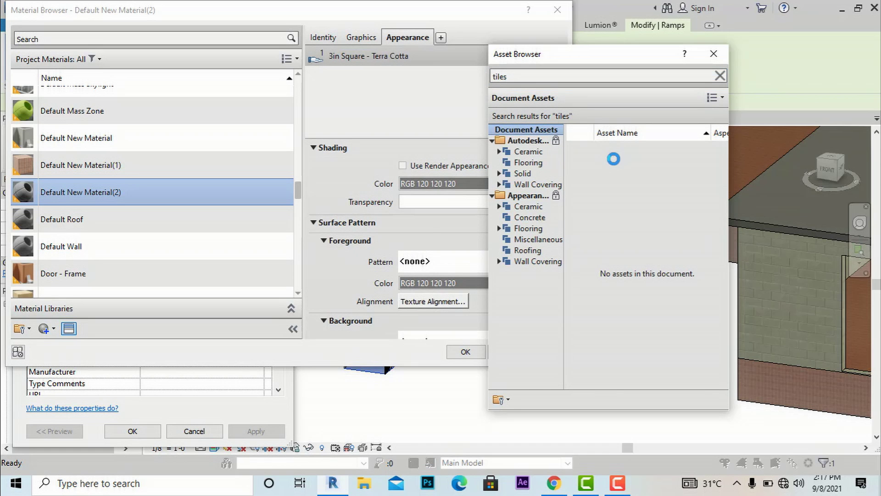
click(713, 53)
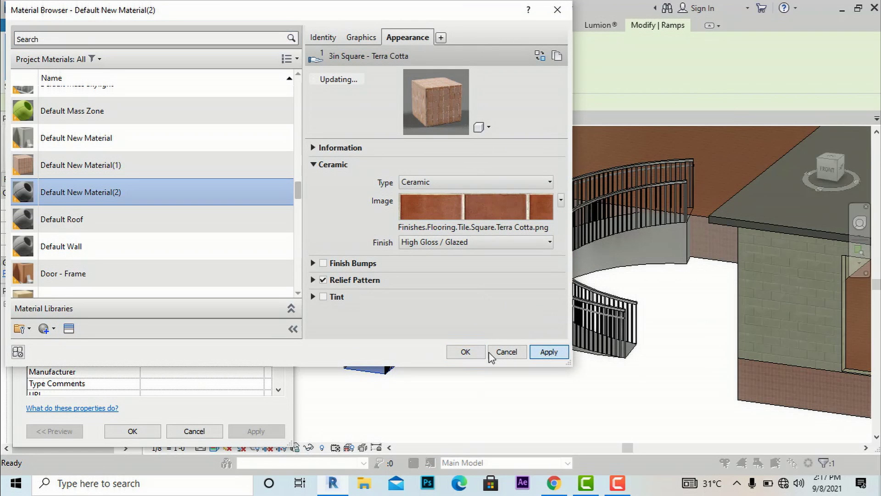
Assign the new terra cotta material to the Ramp 2 type and check both ramps in the 3D view.
click(466, 352)
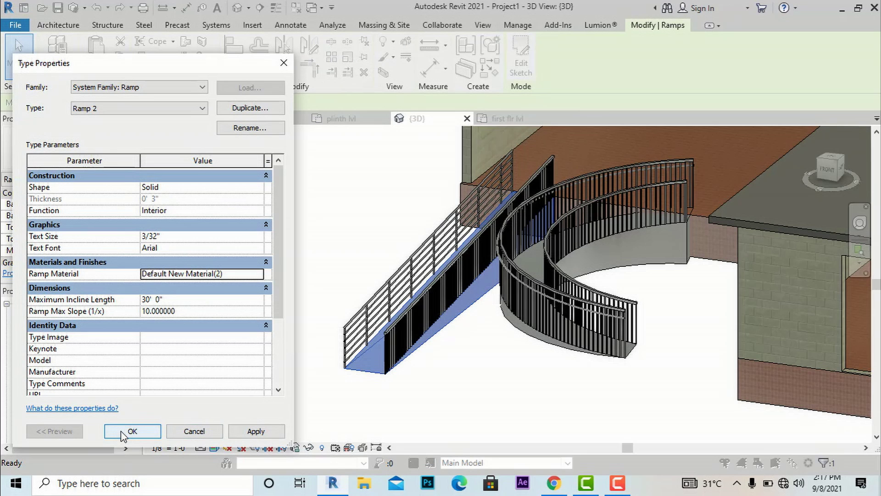
click(269, 433)
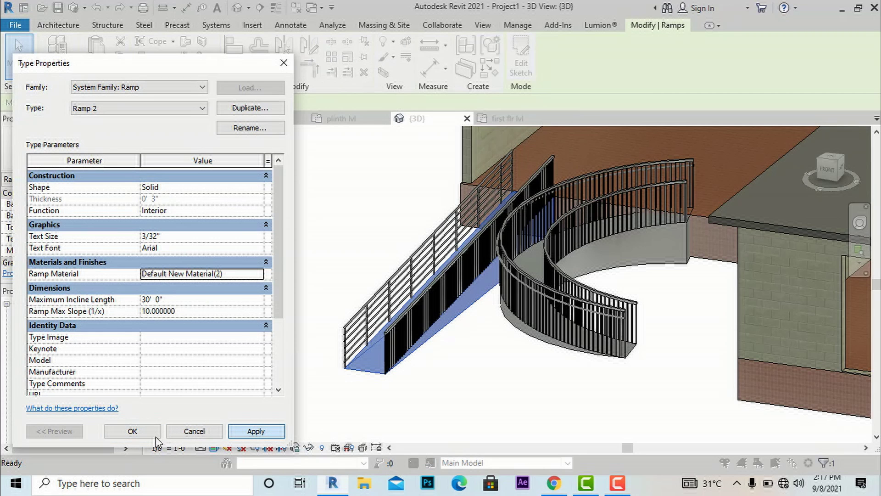
click(132, 431)
click(479, 381)
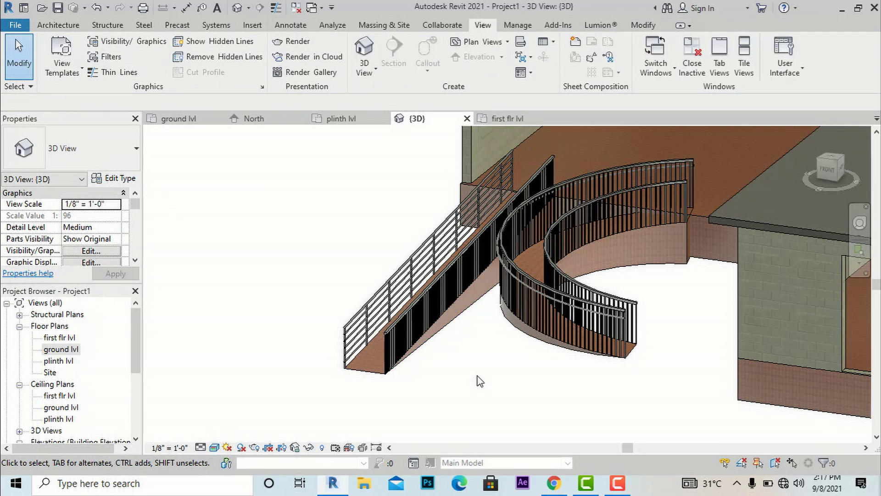
scroll(479, 217, up, 5)
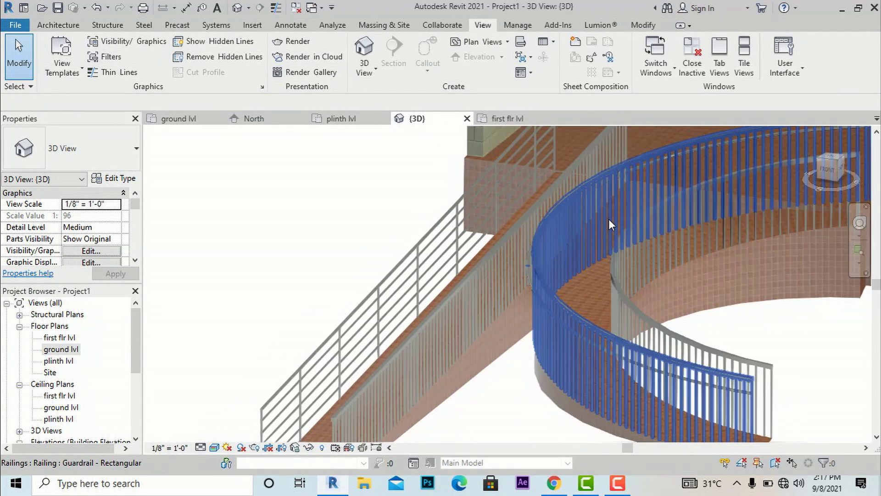
scroll(608, 219, down, 5)
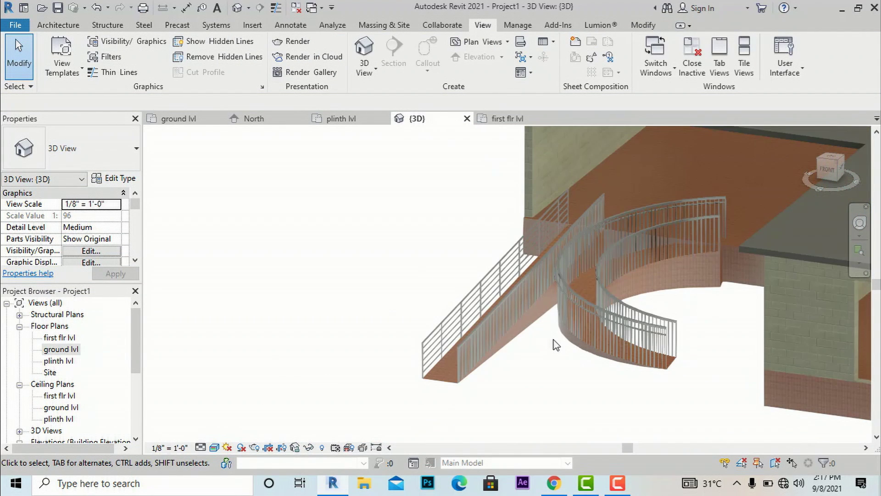
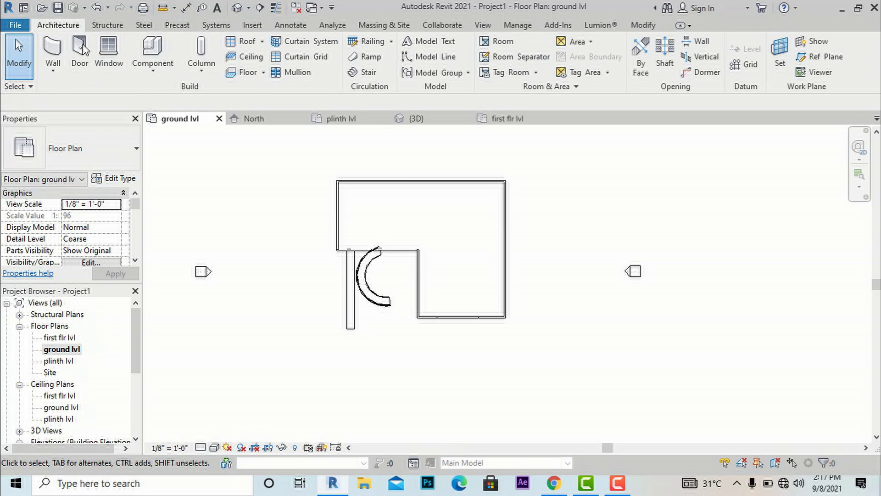
Start a new ramp in the ground lvl floor plan, set its top level to first flr lvl, and review its type properties.
click(370, 57)
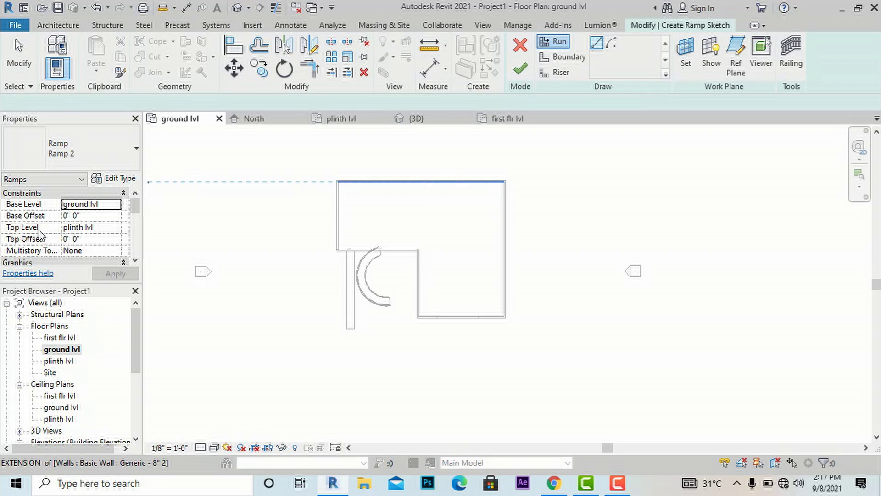
click(112, 227)
click(115, 228)
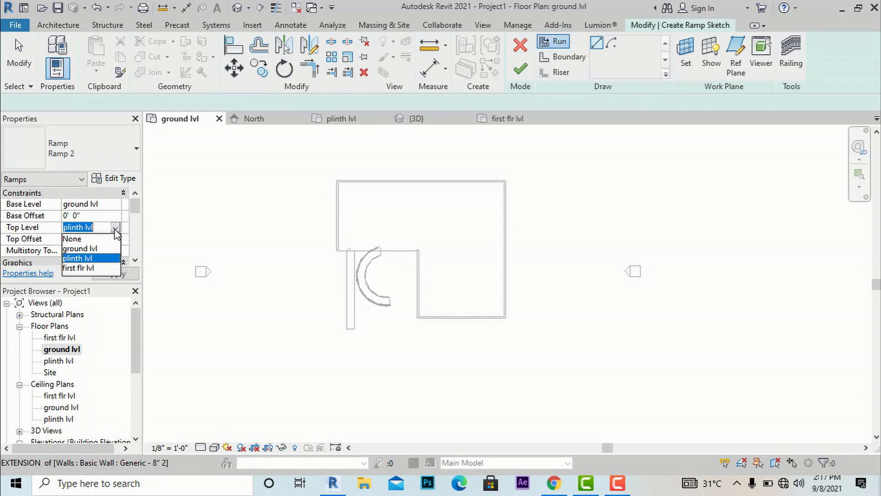
click(87, 268)
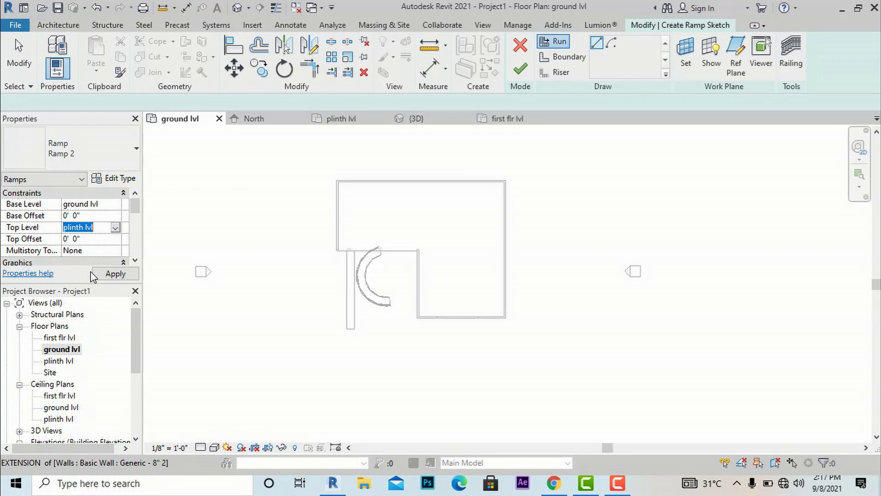
click(107, 178)
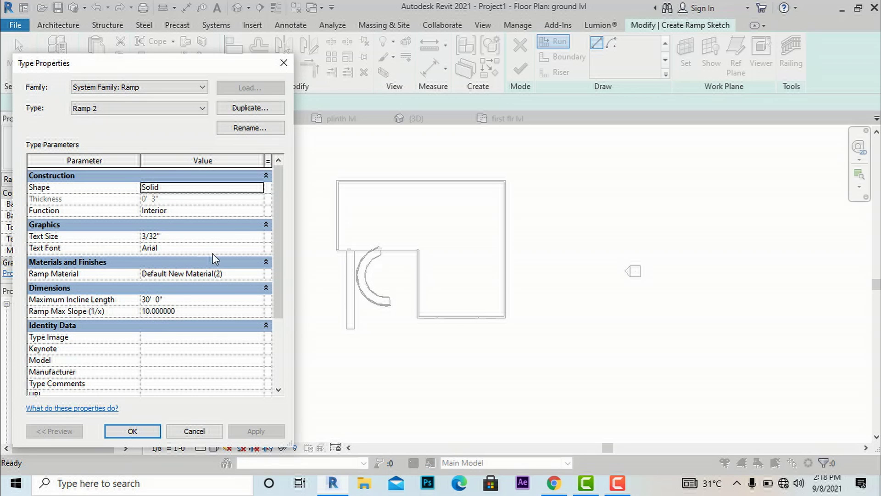
click(283, 63)
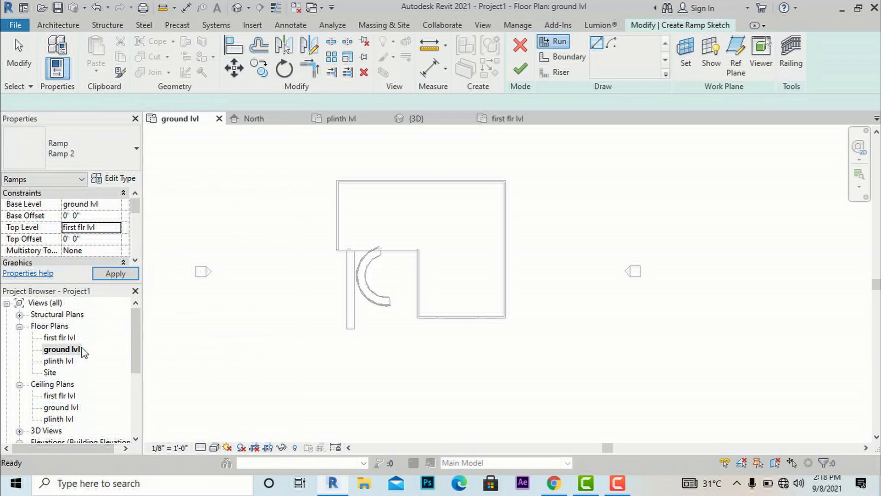
Open the North elevation to check the height between ground lvl and first flr lvl.
scroll(78, 367, down, 2)
scroll(65, 399, down, 1)
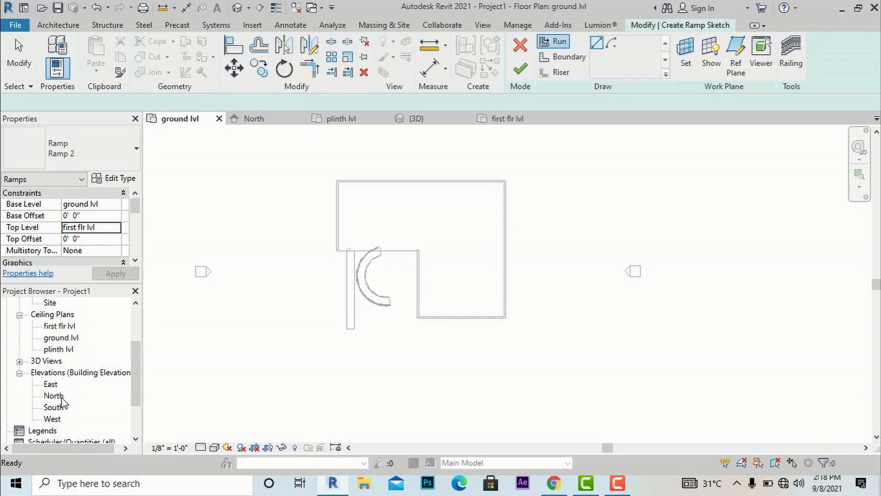
double_click(55, 395)
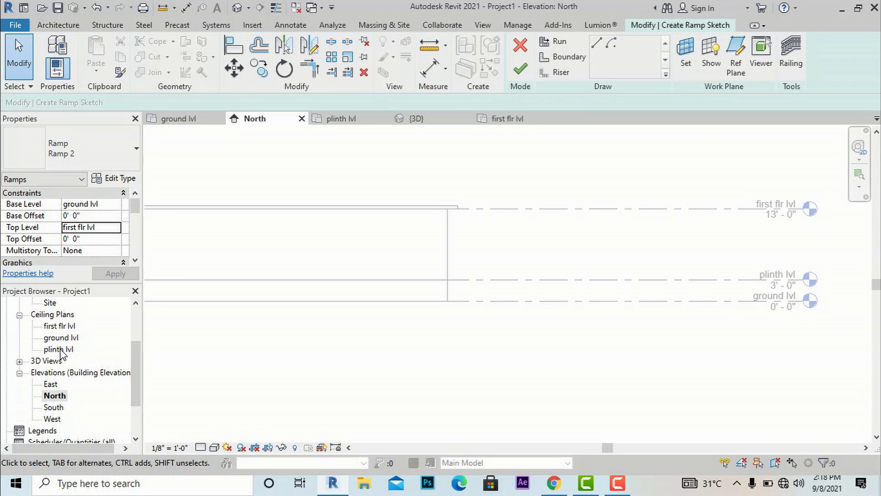
scroll(61, 353, up, 4)
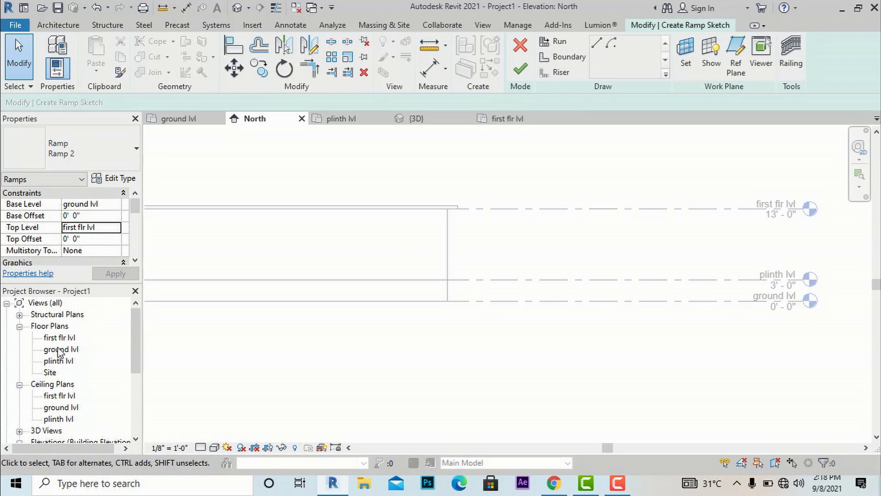
Return to the ground lvl floor plan and set the Ramp 2 type's Maximum Incline Length to 130'.
double_click(60, 350)
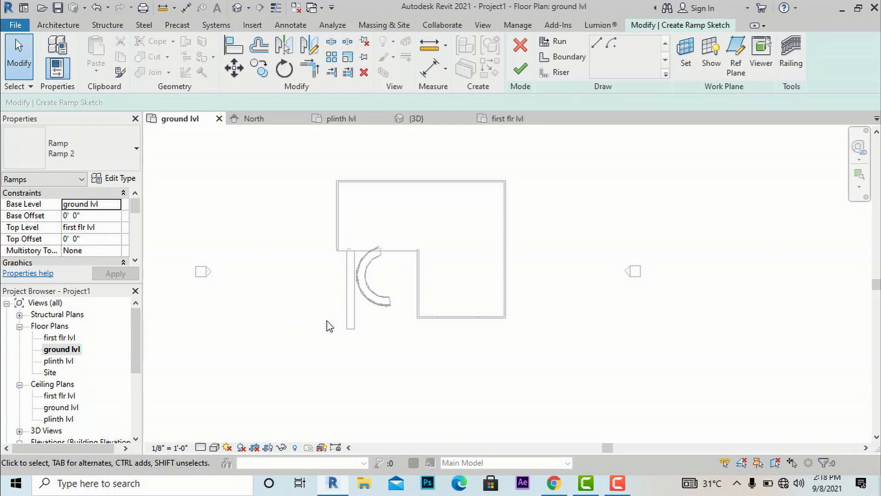
click(111, 180)
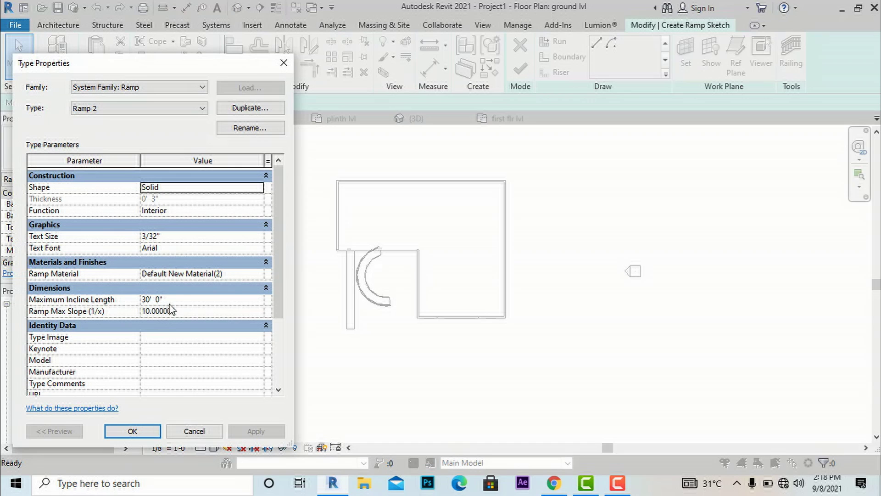
click(170, 301)
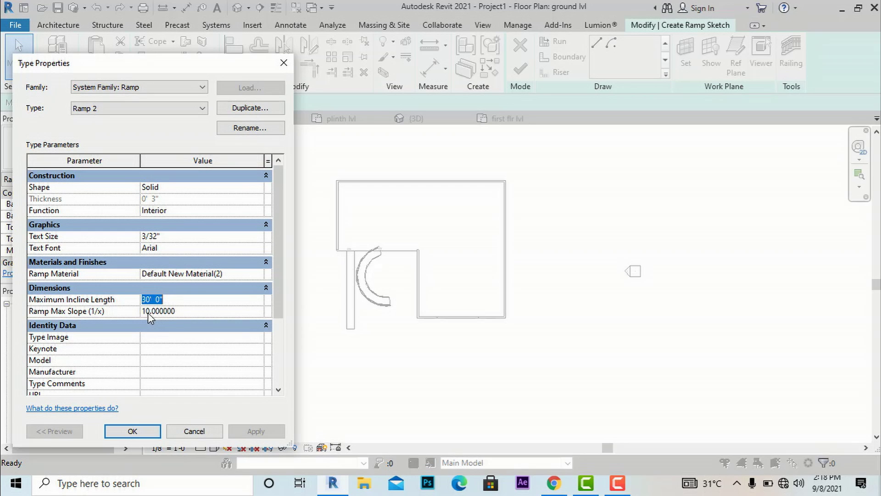
text(130)
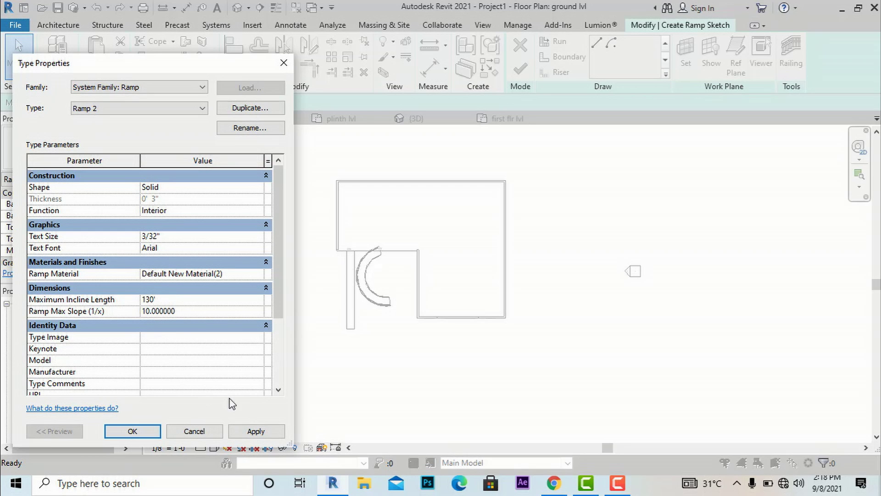
click(254, 430)
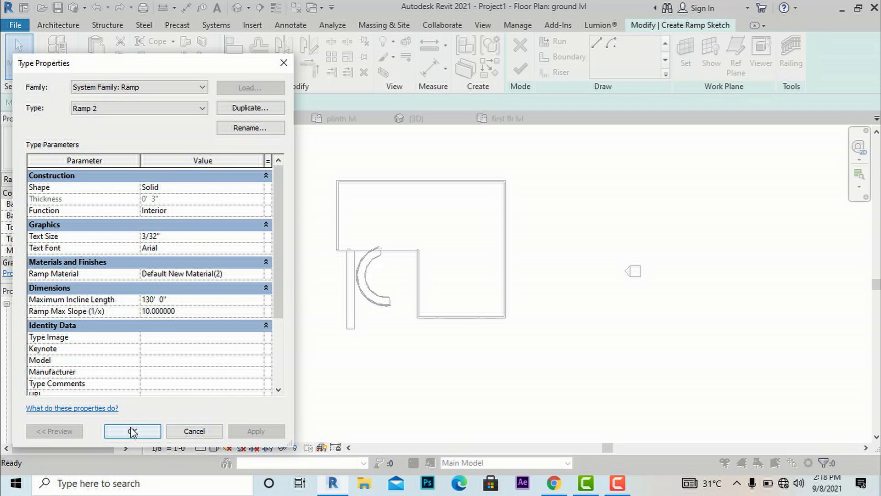
click(132, 432)
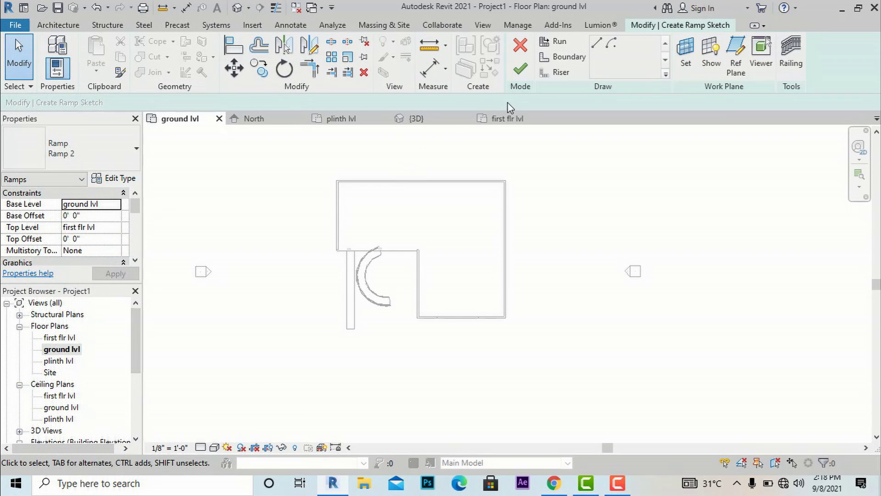
Sketch a straight horizontal ramp run about 52' long below the building, running from right to left.
click(597, 43)
scroll(394, 224, down, 1)
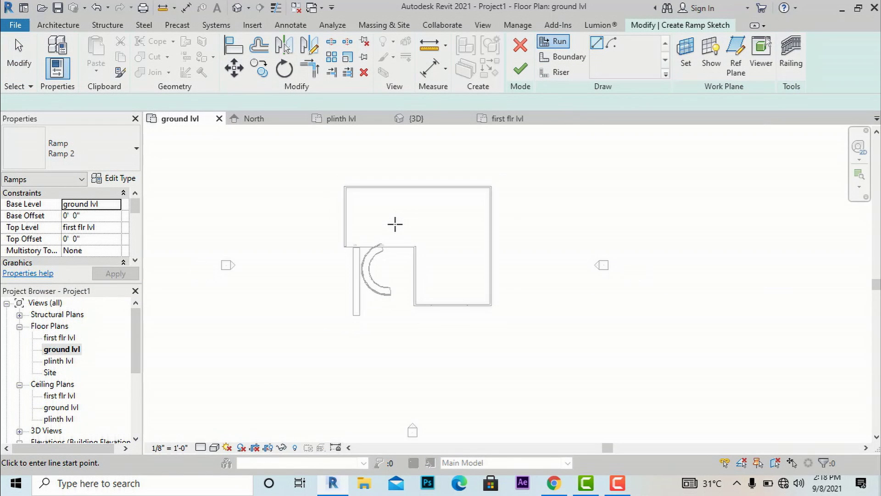
scroll(394, 224, down, 1)
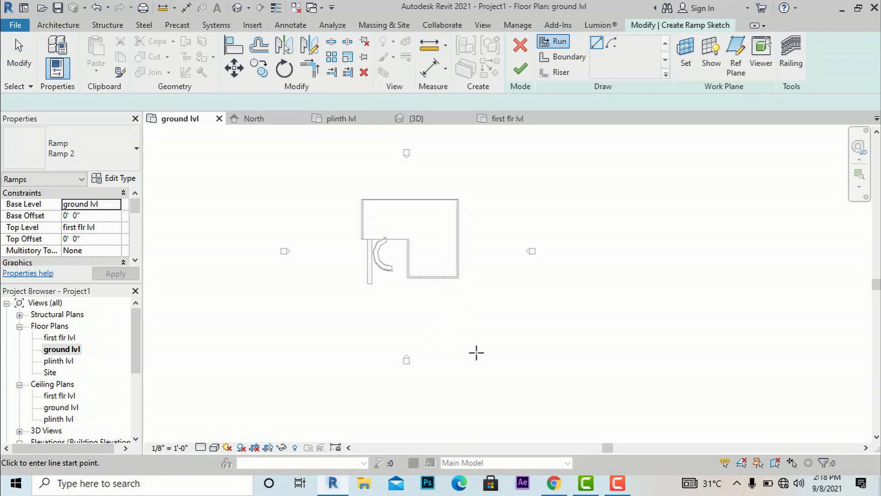
click(501, 350)
scroll(464, 337, up, 1)
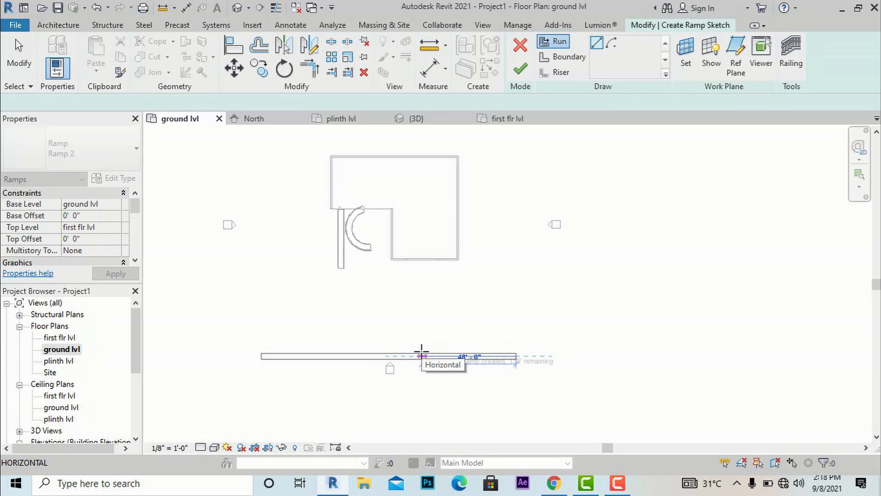
click(415, 354)
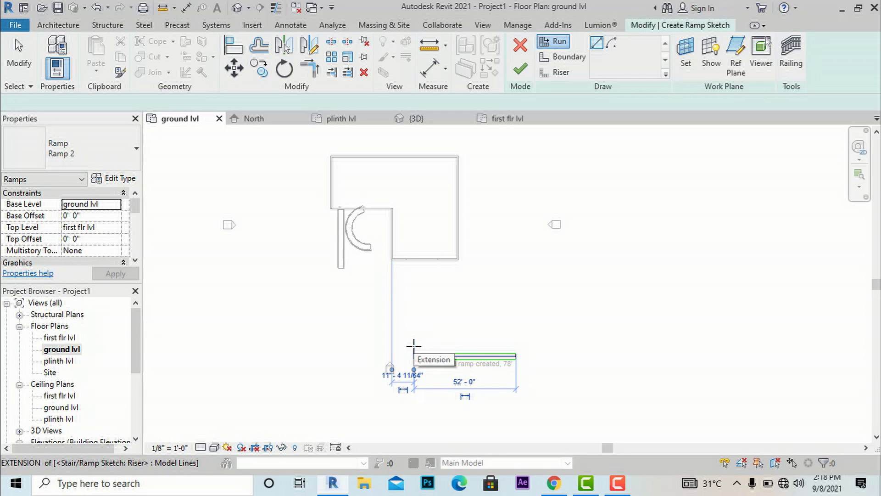
Add a vertical run upward from near the first run's left end for the remaining 78' and finish the L-shaped ramp.
scroll(413, 358, up, 4)
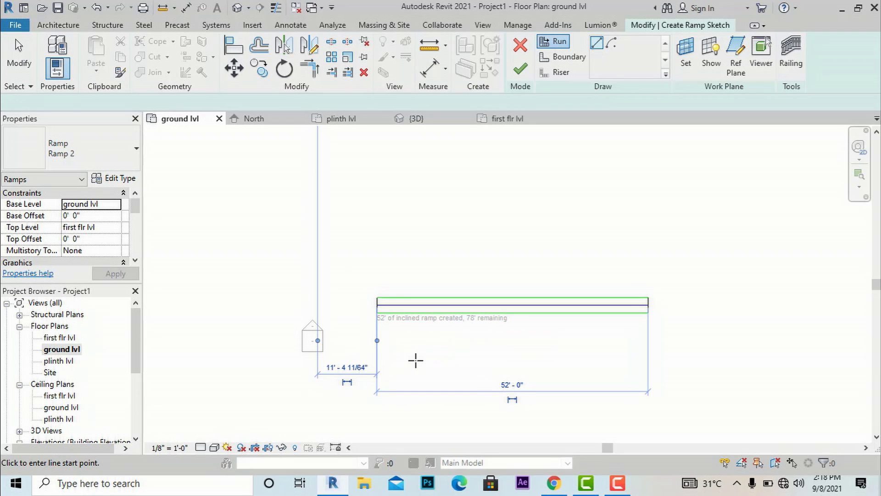
scroll(415, 360, down, 2)
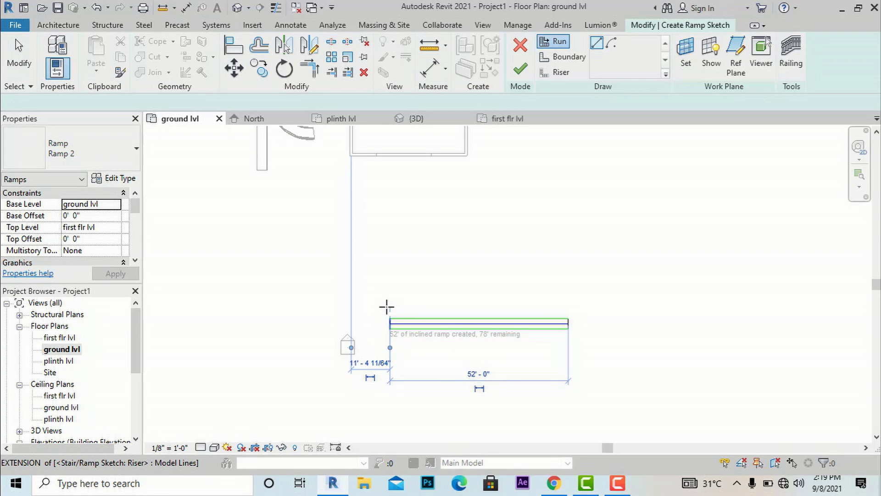
scroll(442, 393, down, 1)
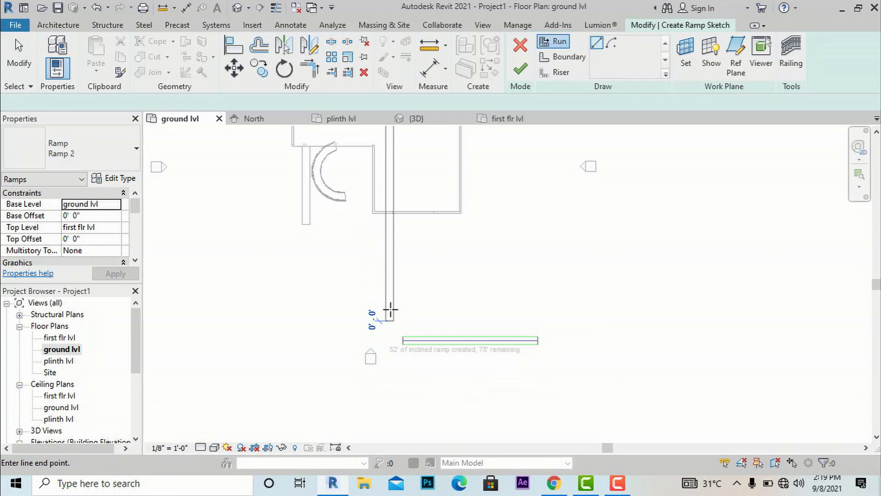
click(390, 320)
scroll(383, 312, down, 1)
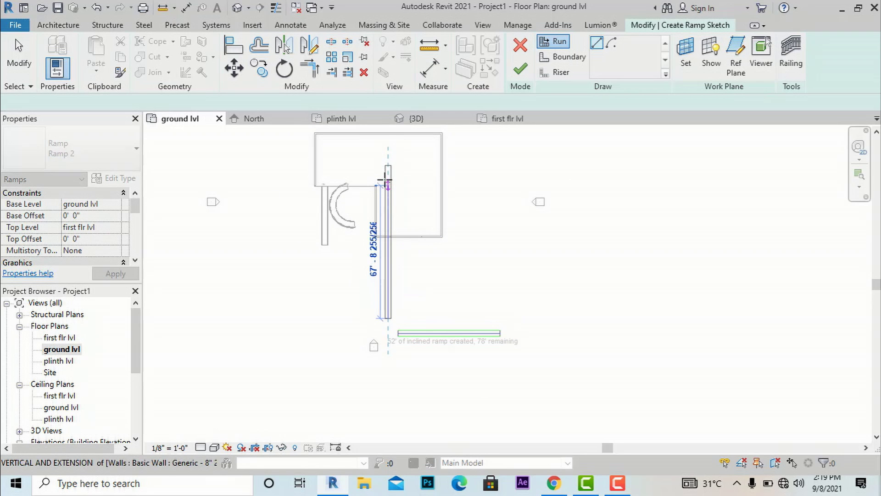
click(385, 154)
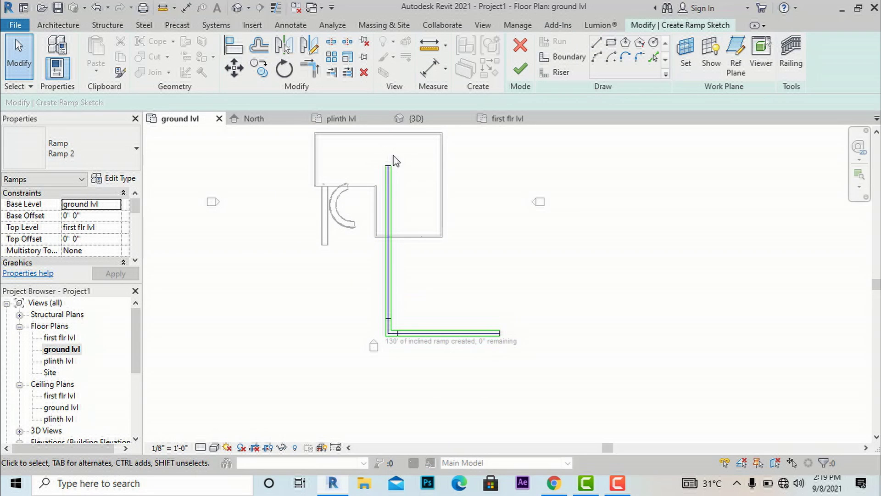
scroll(392, 191, up, 1)
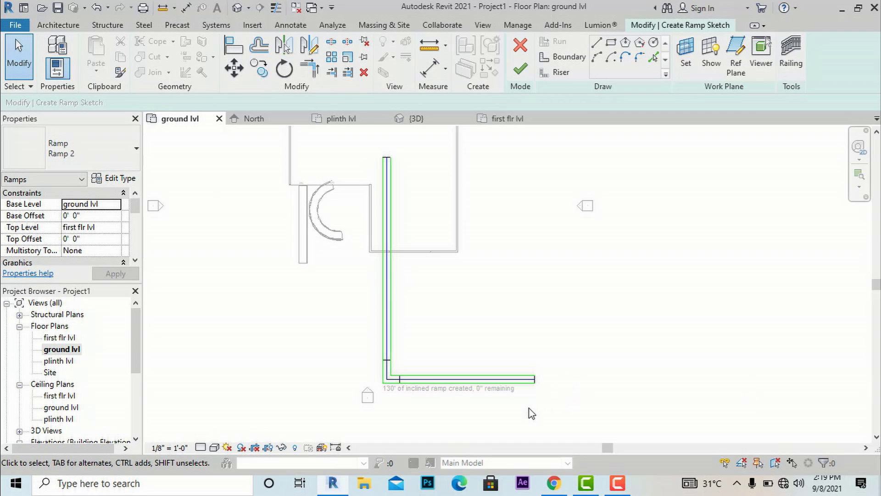
scroll(406, 406, up, 2)
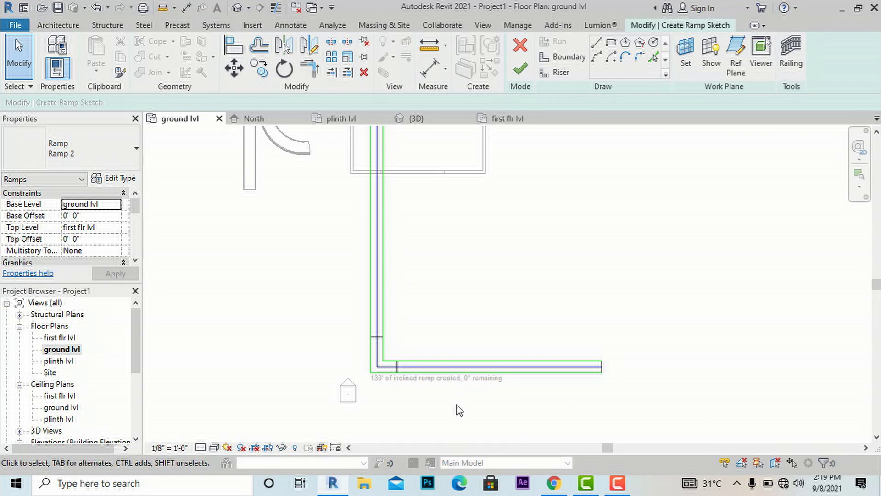
scroll(460, 407, down, 1)
scroll(463, 414, down, 1)
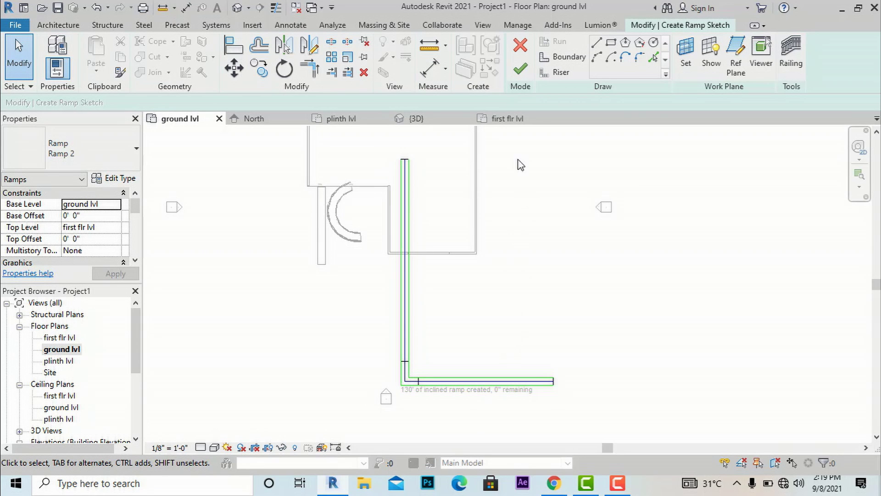
click(520, 69)
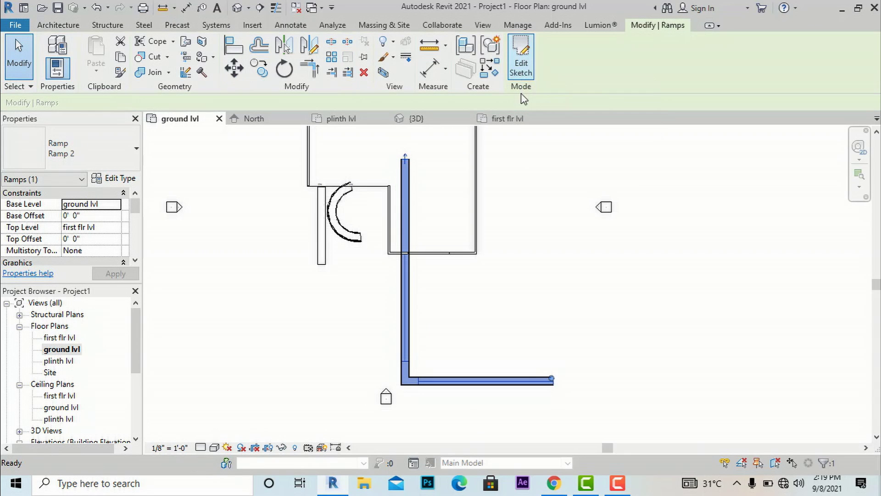
Move the L-shaped ramp down so its upper end meets the outer face of the building's lower wall.
drag(405, 186, 404, 268)
scroll(404, 269, up, 2)
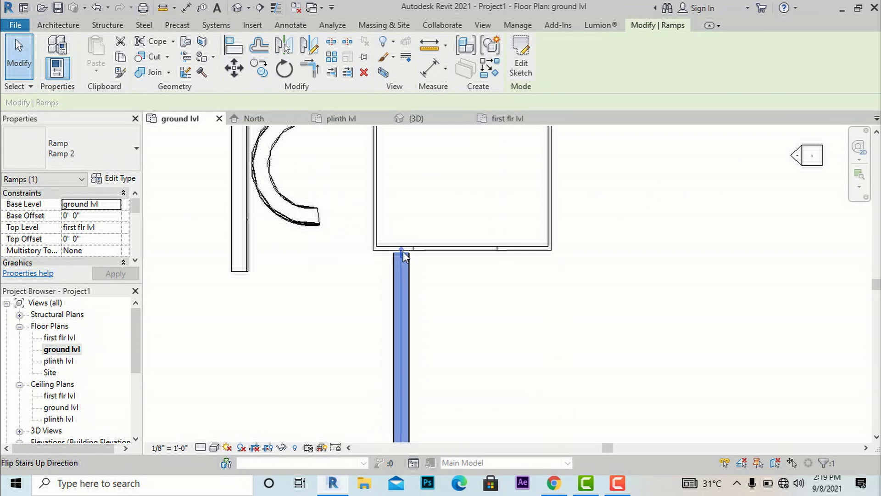
drag(411, 248, 403, 252)
click(509, 303)
scroll(519, 259, down, 4)
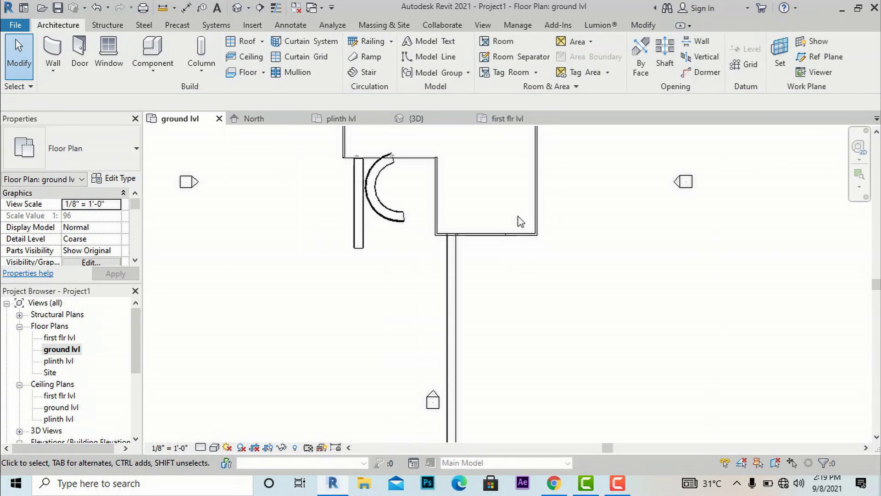
Open the 3D view and examine the new ramp's landing, railings and connection to the first floor slab.
click(482, 26)
click(373, 48)
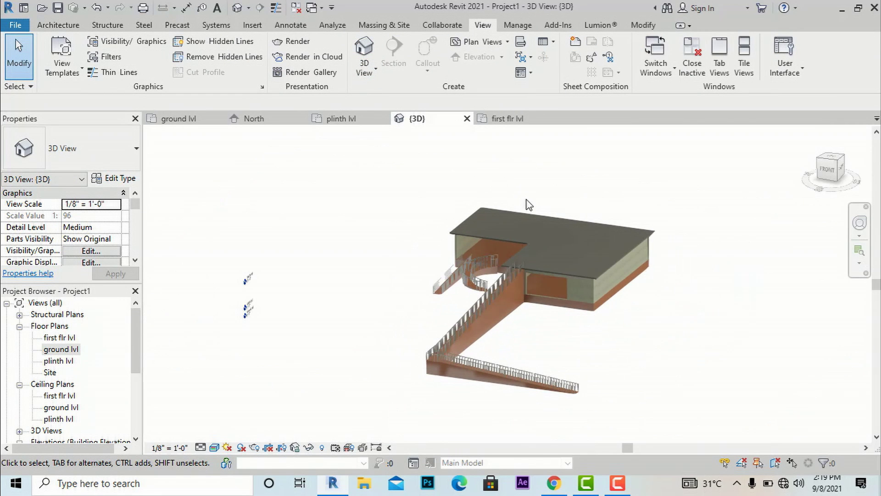
scroll(580, 408, up, 5)
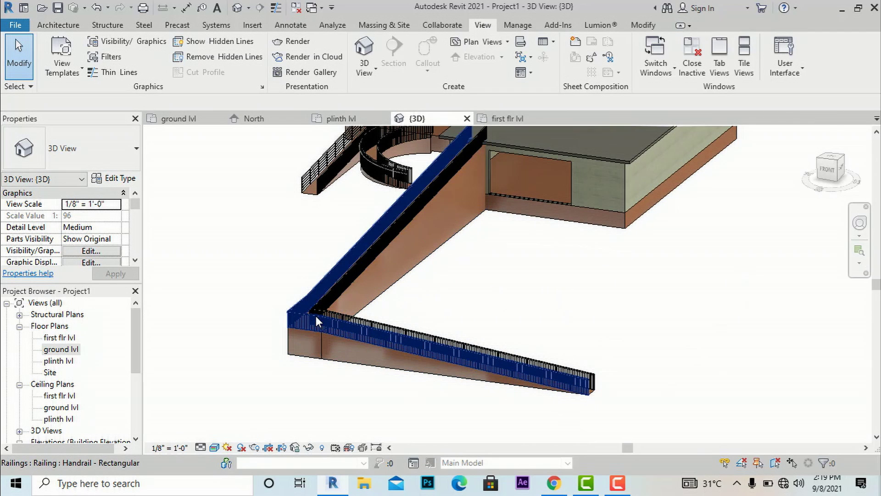
scroll(597, 402, down, 4)
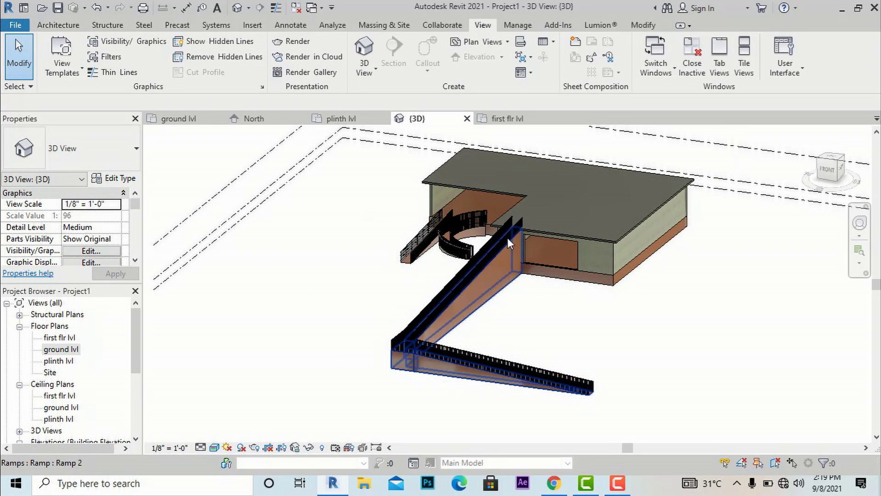
scroll(517, 224, up, 6)
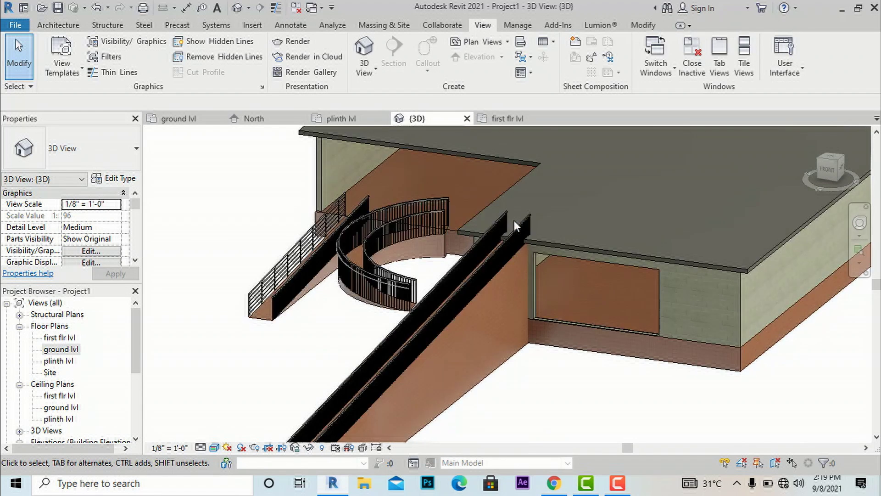
scroll(550, 217, down, 6)
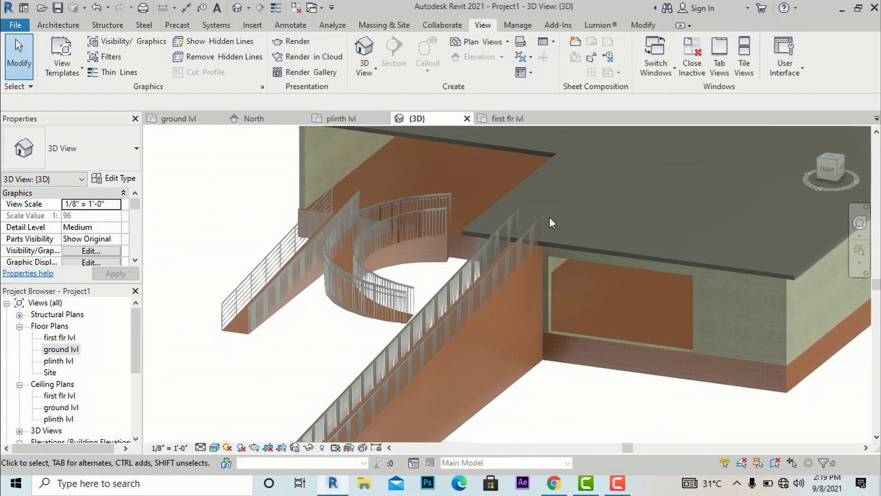
scroll(549, 216, down, 2)
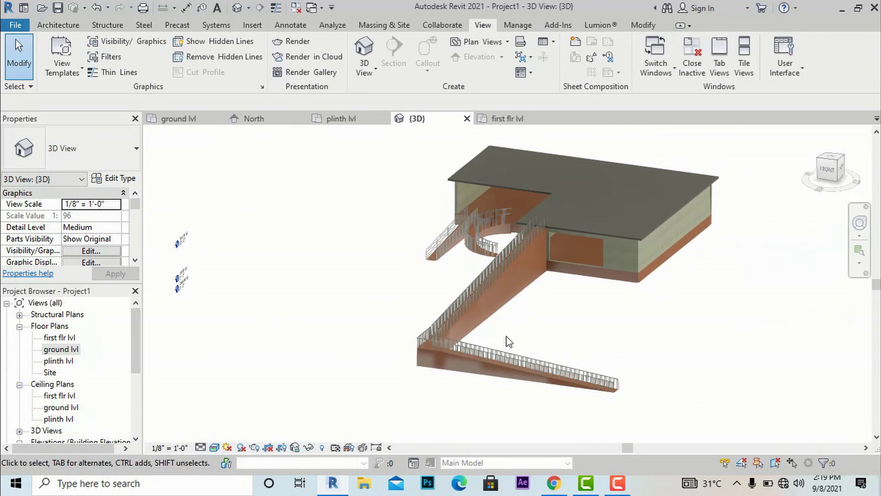
Change the L-shaped ramp's Ramp 2 type shape to Thick.
click(494, 370)
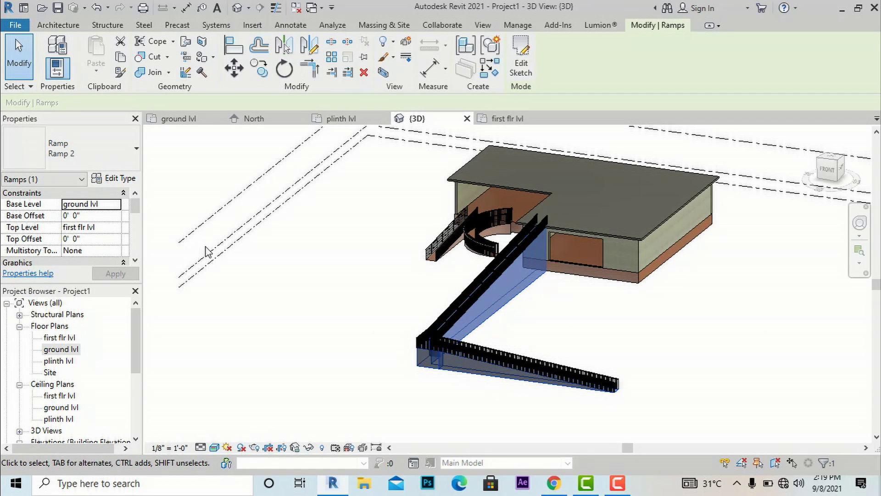
click(115, 179)
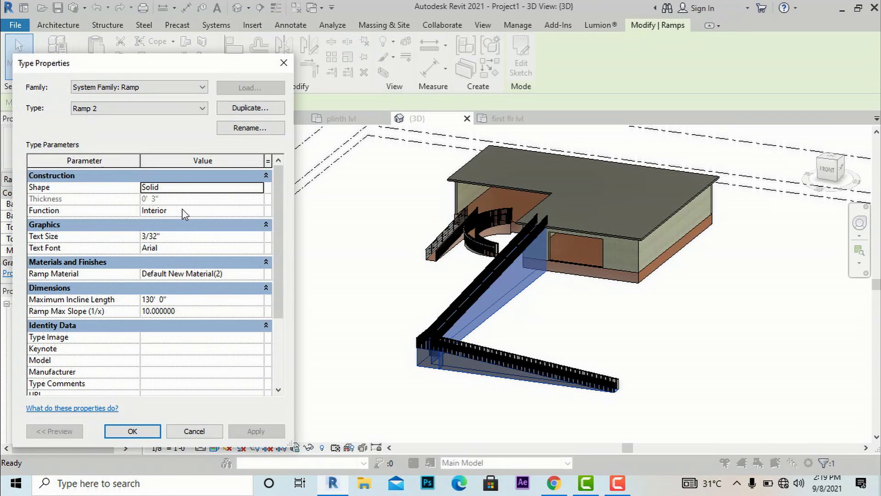
click(251, 188)
click(258, 188)
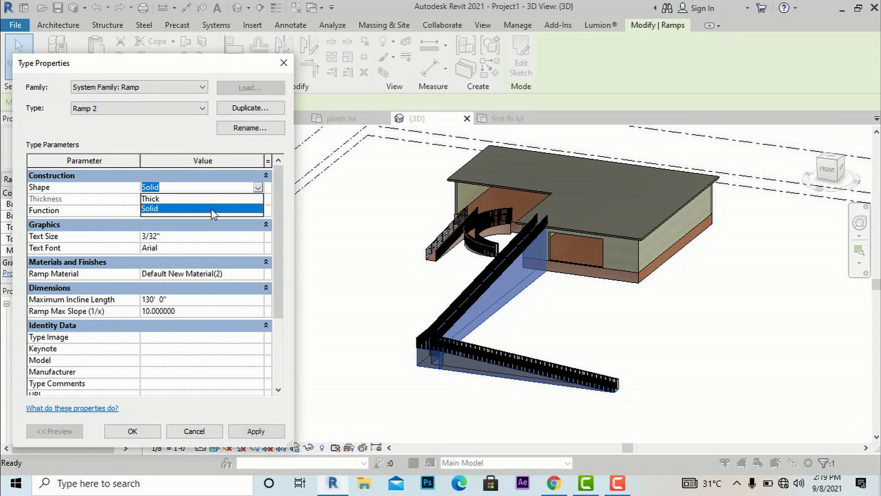
click(198, 199)
click(255, 431)
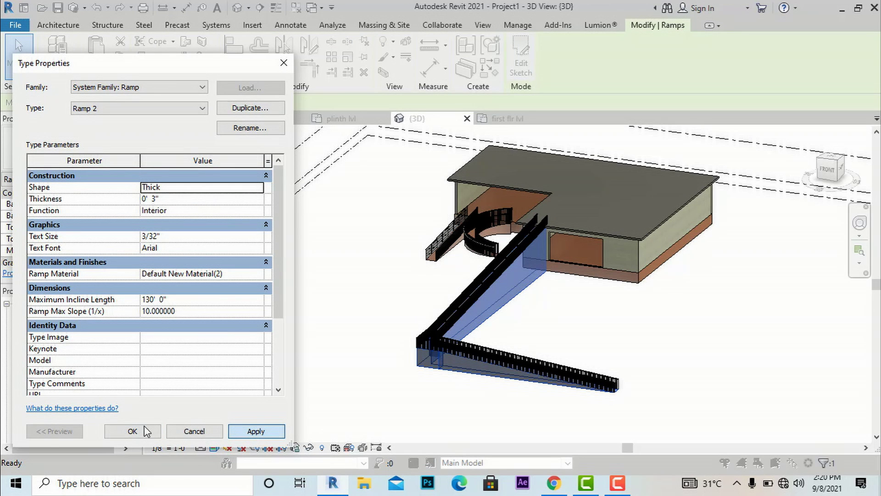
click(132, 431)
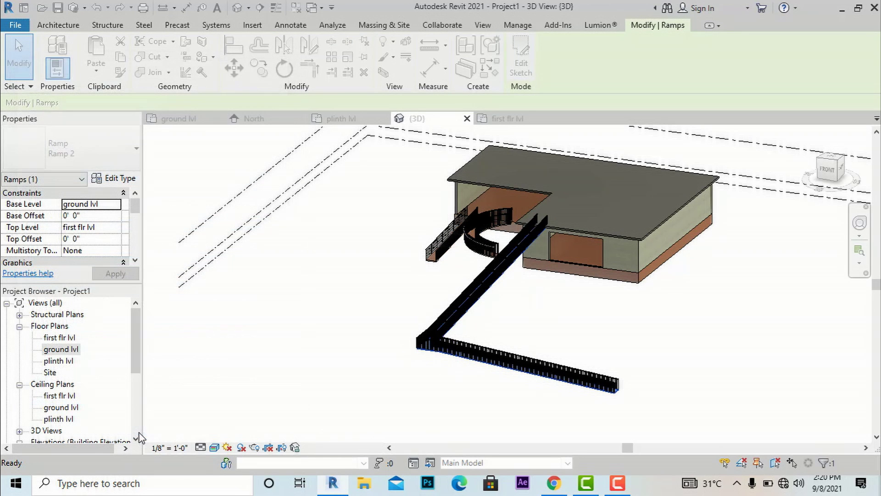
click(480, 385)
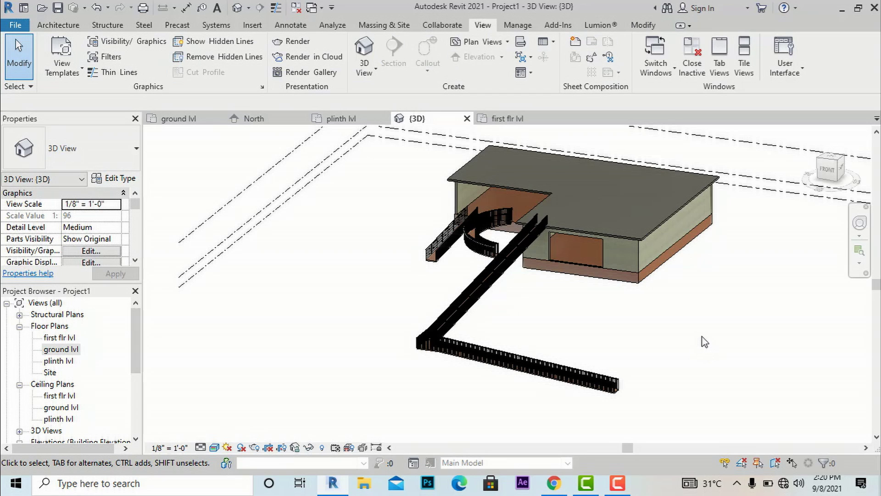
Examine the thick L-shaped ramp up close in 3D and reopen the ground lvl floor plan.
scroll(620, 244, up, 5)
scroll(569, 193, down, 4)
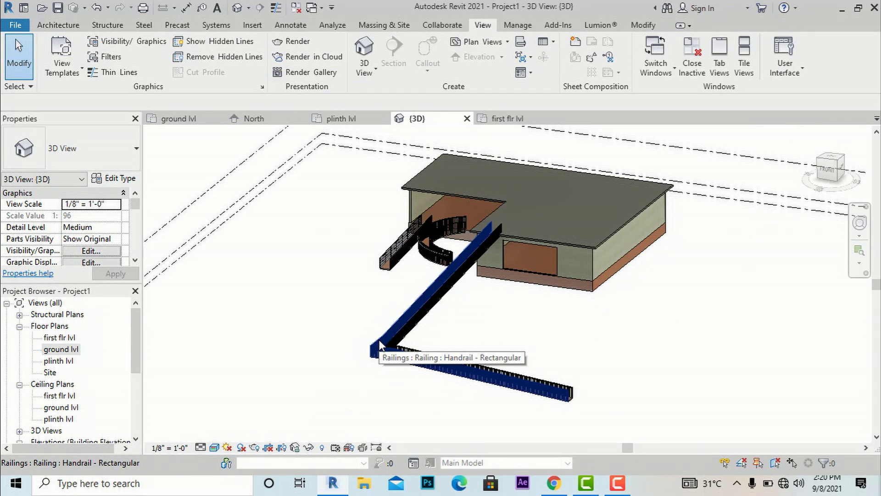
double_click(61, 349)
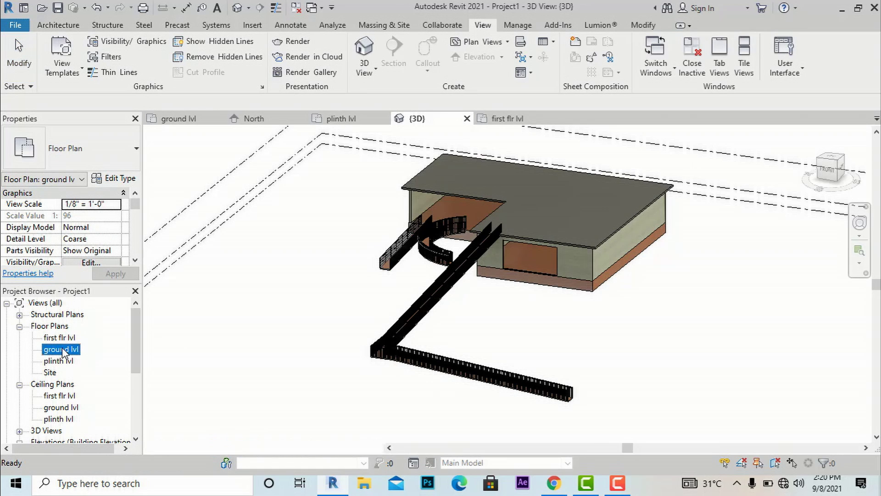
Start a new Ramp 2 ramp from ground lvl to plinth lvl and sketch a vertical run about 12'-6" long in the open area left of the building.
click(59, 25)
click(370, 57)
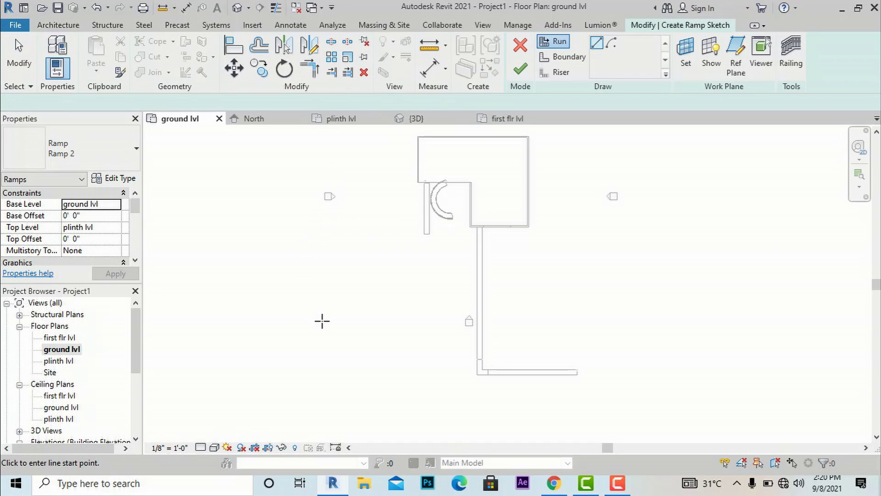
scroll(322, 321, up, 2)
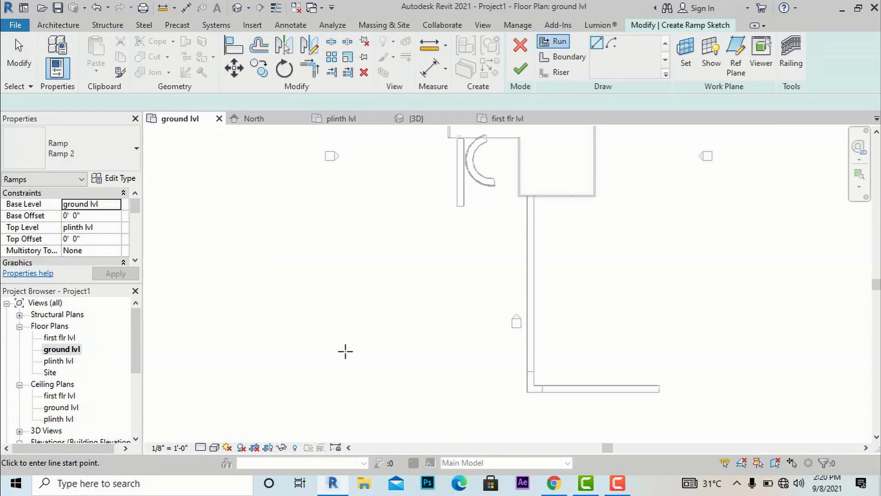
scroll(345, 361, down, 2)
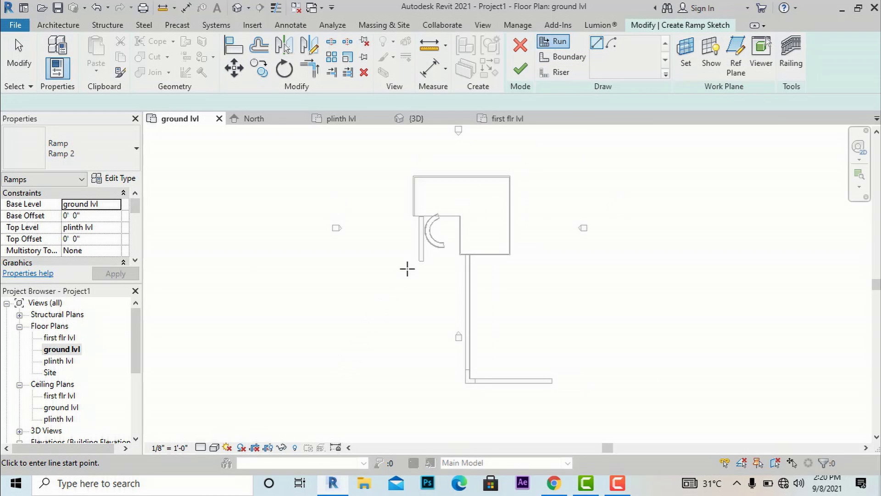
scroll(408, 231, up, 2)
scroll(414, 237, up, 1)
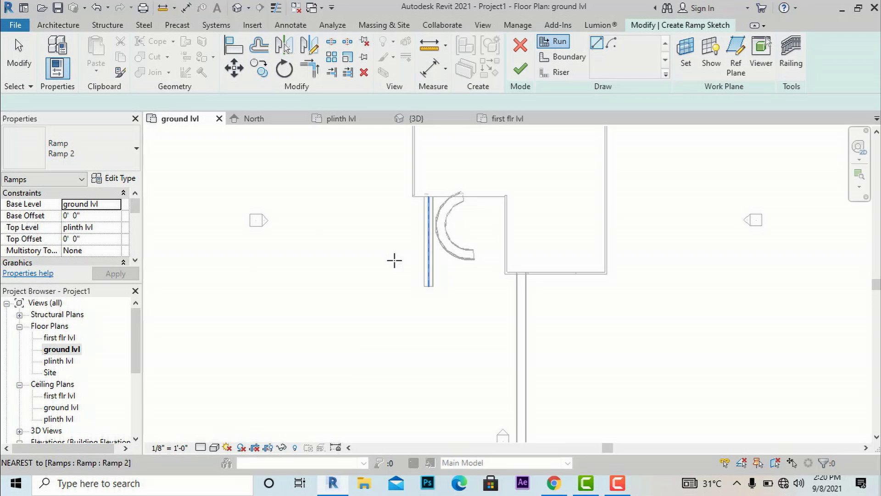
click(307, 336)
scroll(307, 312, up, 1)
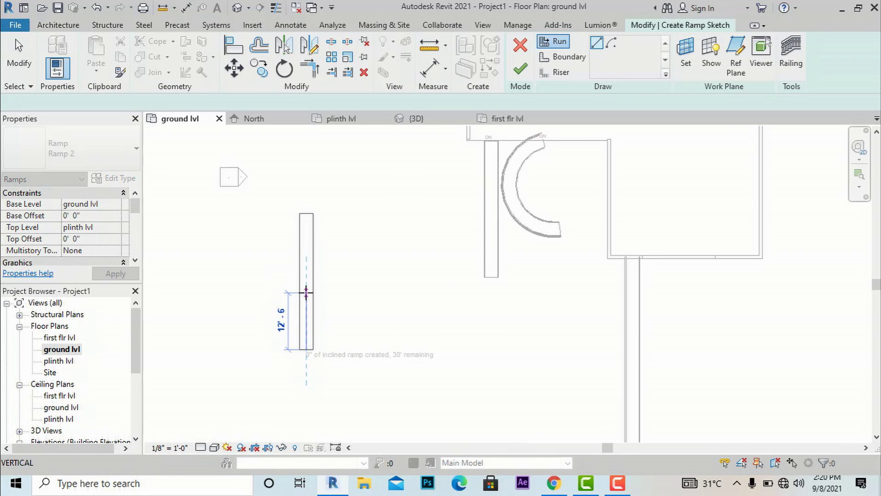
click(306, 291)
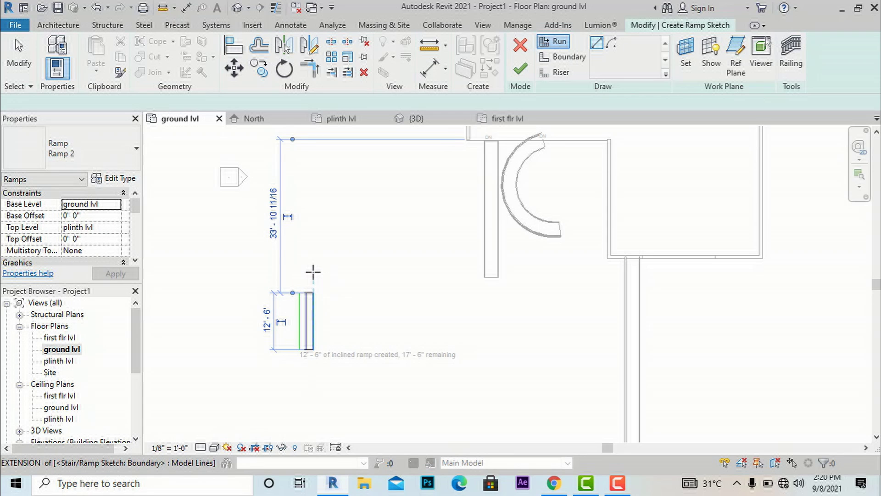
Add a second run about 17'-6" long, angled up to the right beyond the first, and finish the bent ramp.
click(310, 270)
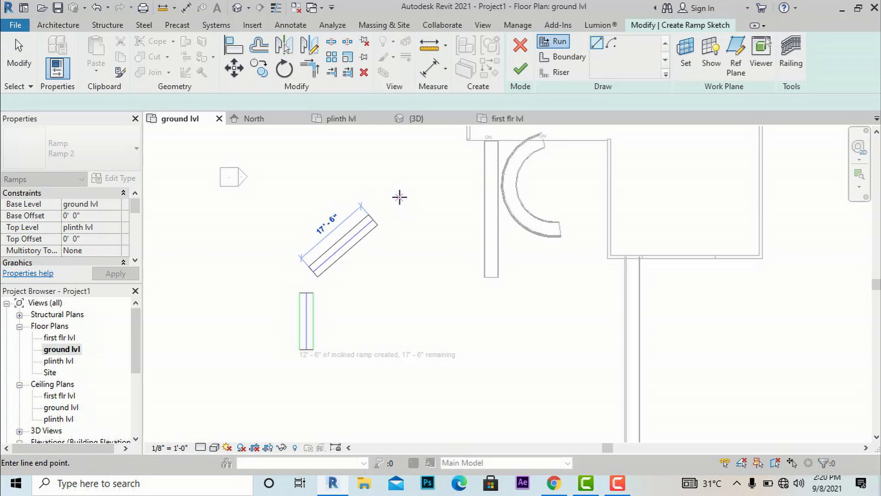
click(399, 197)
scroll(308, 281, up, 3)
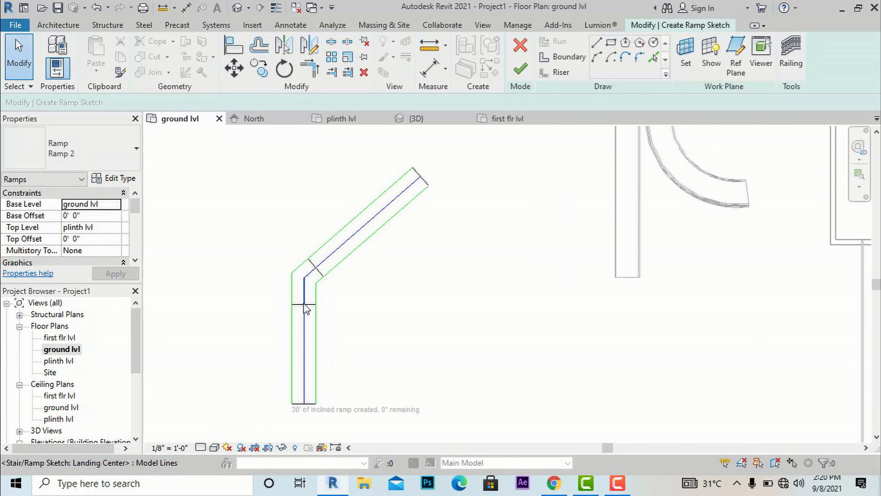
scroll(305, 309, up, 3)
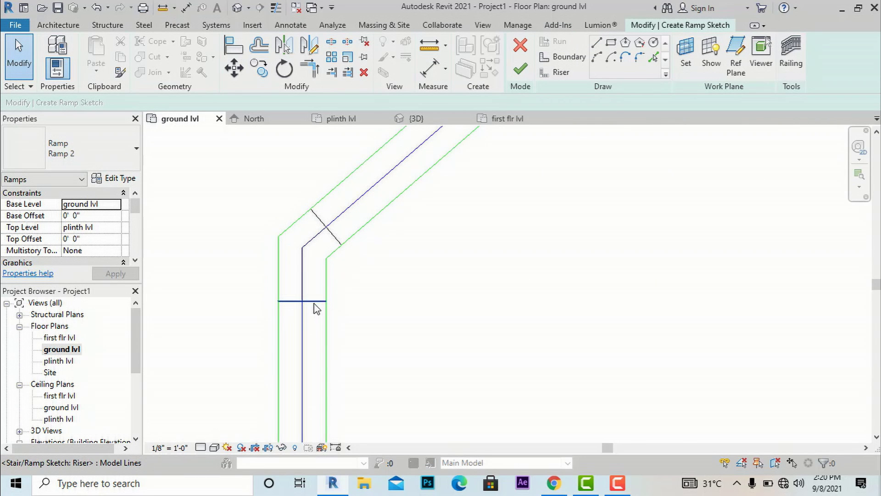
scroll(385, 225, down, 4)
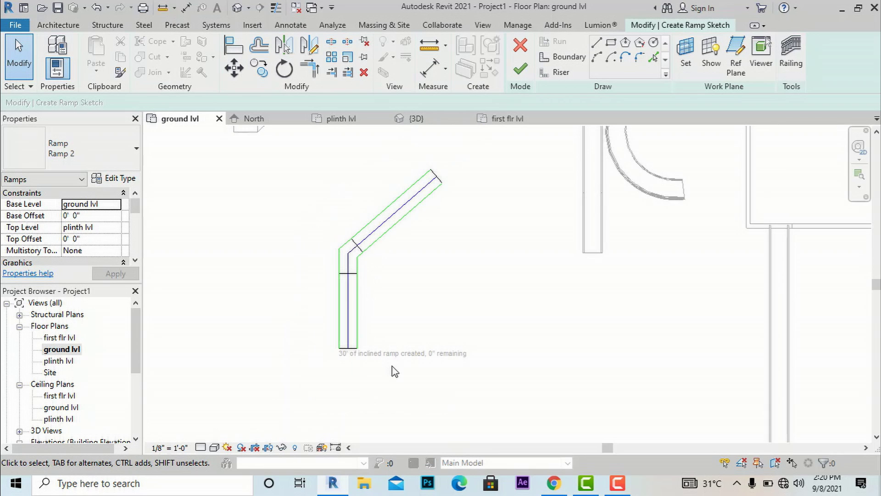
click(520, 69)
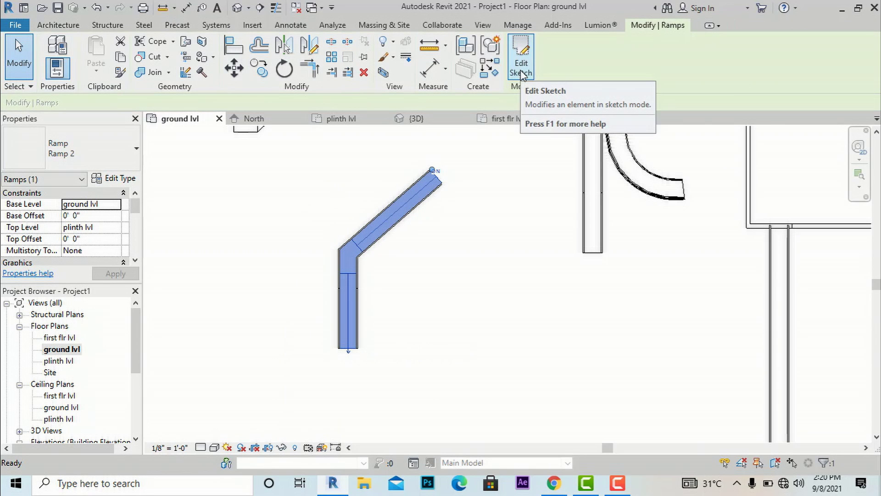
Open the 3D view and examine the bent ramp's landing, surface and railings from above.
click(484, 26)
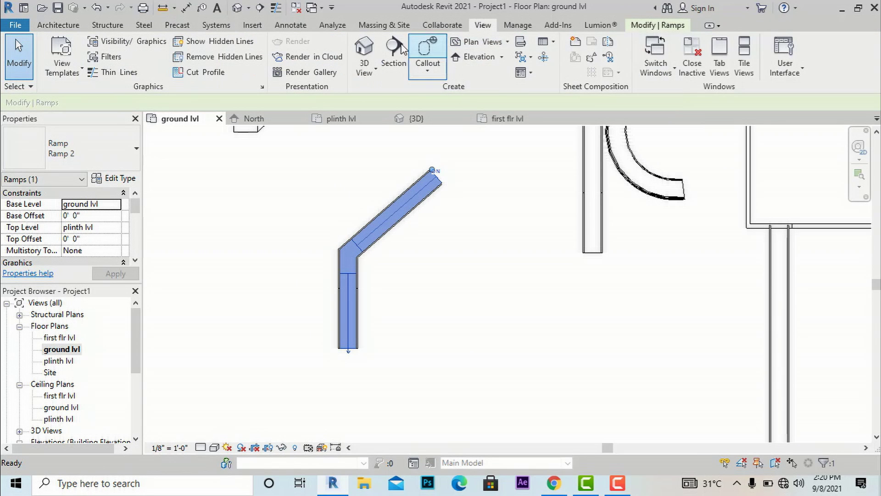
click(365, 50)
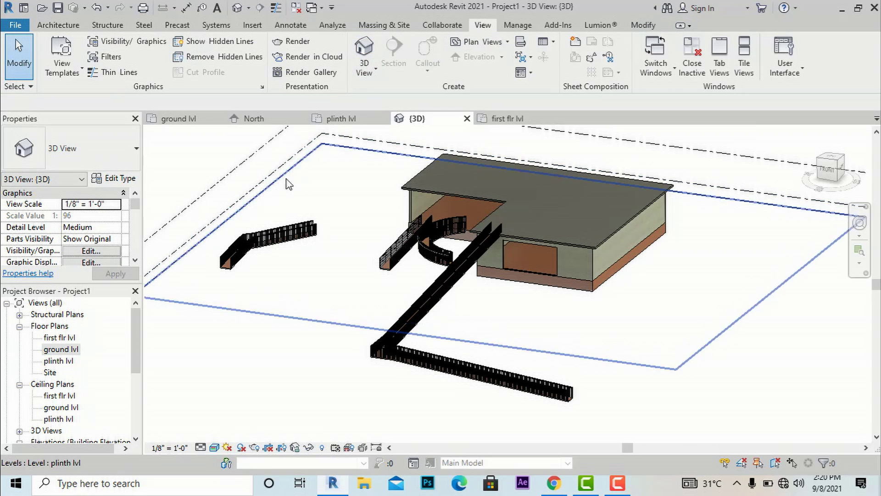
scroll(235, 238, up, 5)
scroll(221, 260, up, 2)
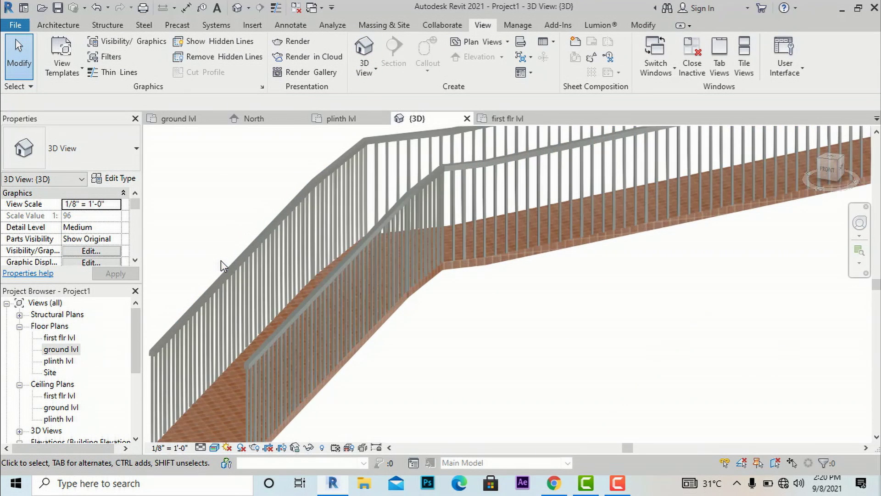
scroll(504, 303, down, 3)
drag(828, 172, 643, 275)
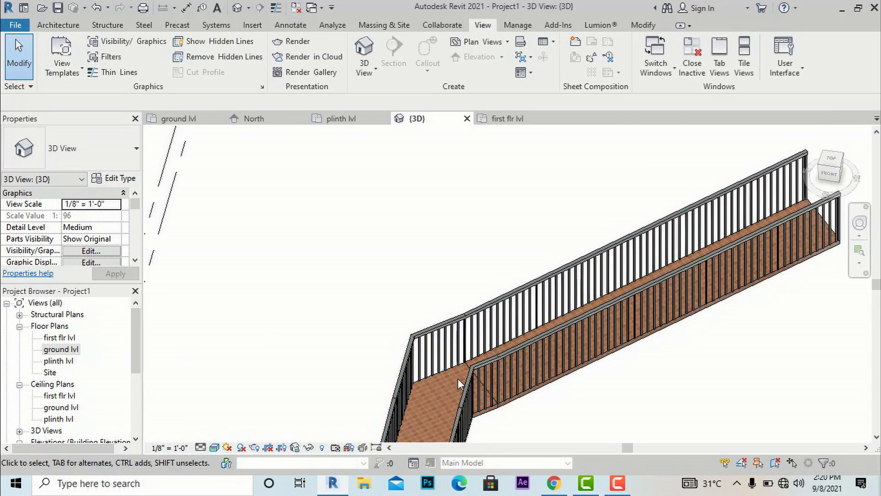
scroll(456, 380, up, 4)
scroll(381, 198, down, 4)
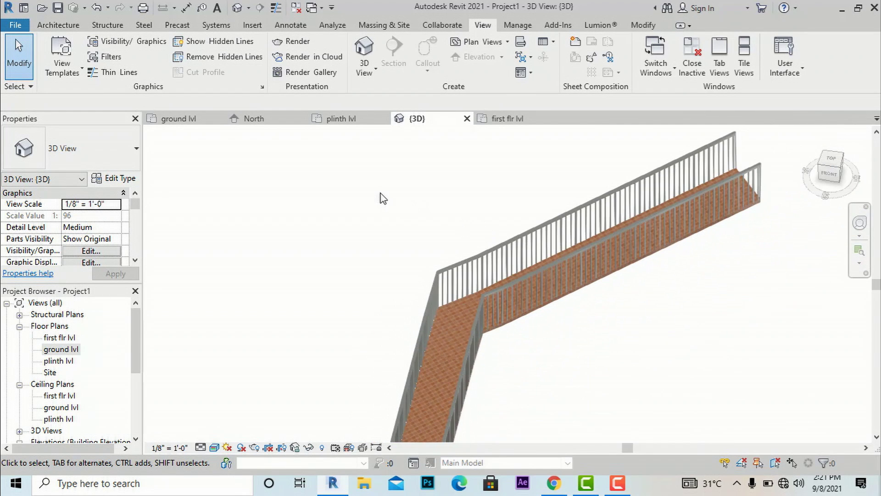
In the ground lvl plan, start another ramp beside the bent one with a 7' vertical run and an offset diagonal run about 3'-6" long.
double_click(51, 349)
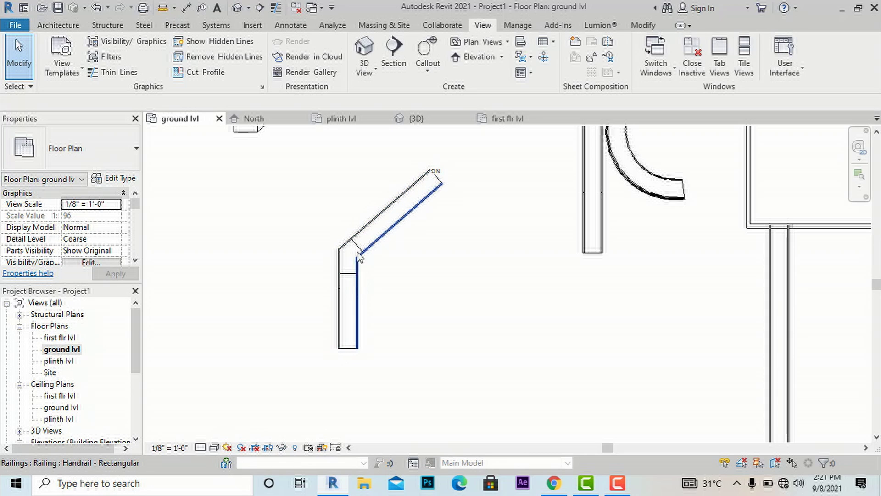
click(60, 25)
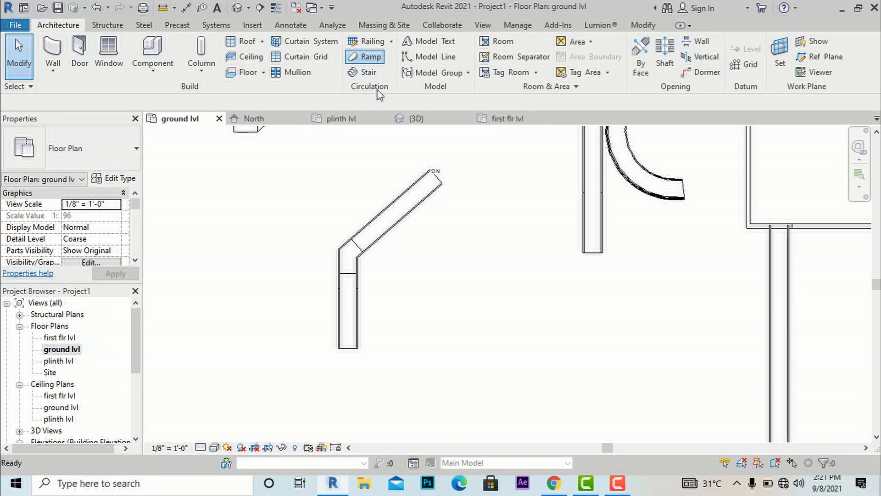
click(371, 56)
click(449, 339)
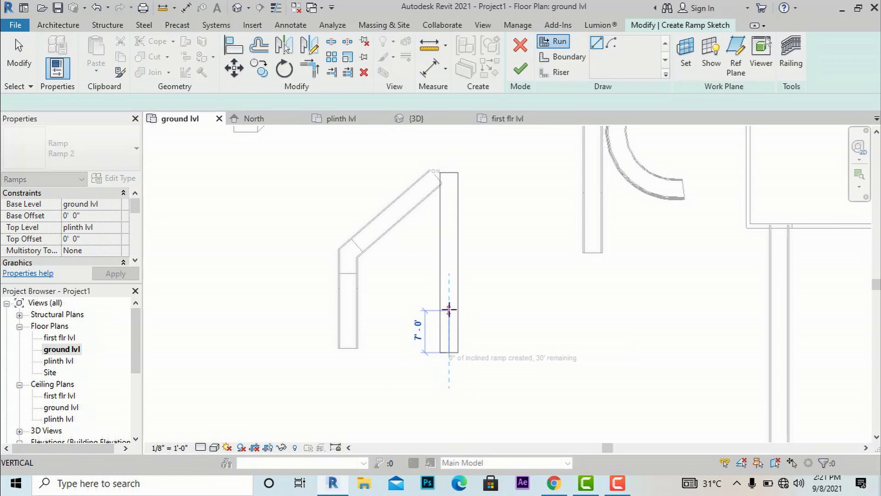
click(449, 311)
click(488, 295)
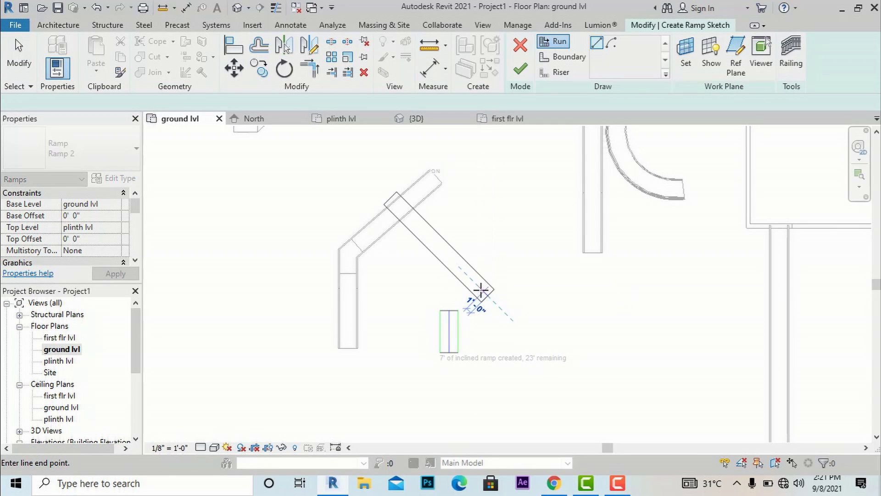
click(503, 282)
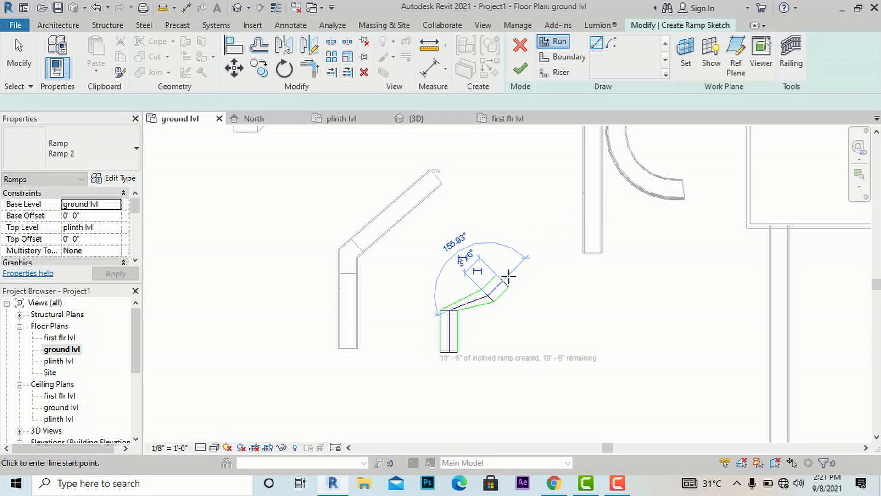
Add a third diagonal run about 19'-6" long, offset from the short run, and finish the multi-landing ramp.
click(503, 229)
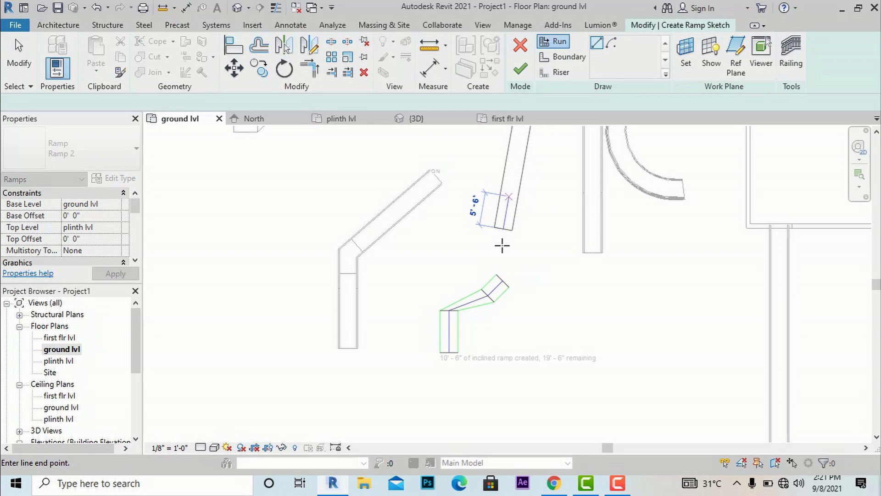
scroll(509, 229, down, 1)
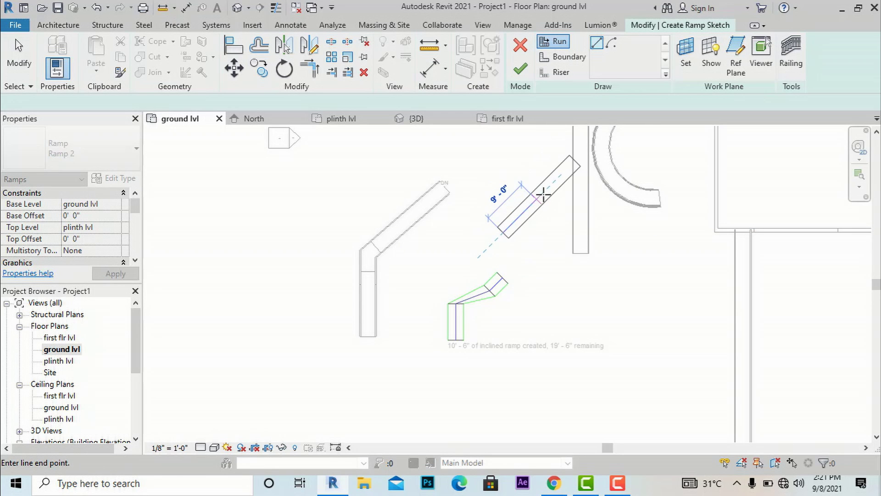
click(586, 151)
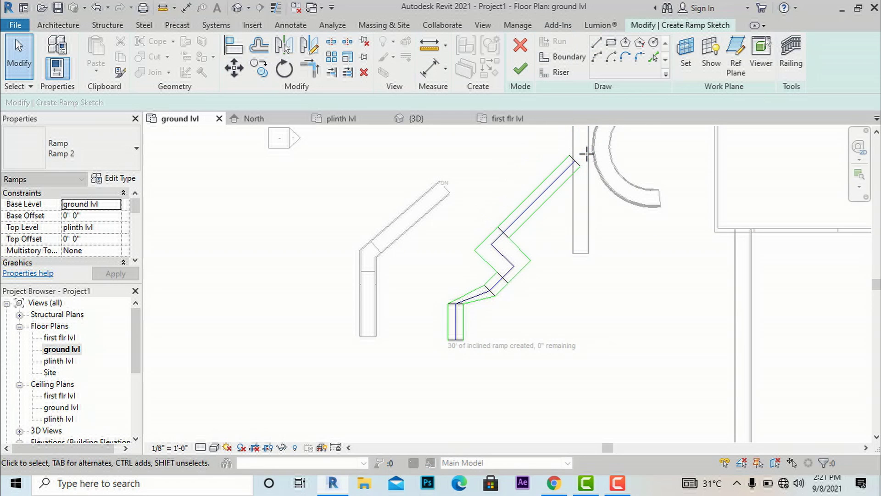
scroll(478, 311, up, 3)
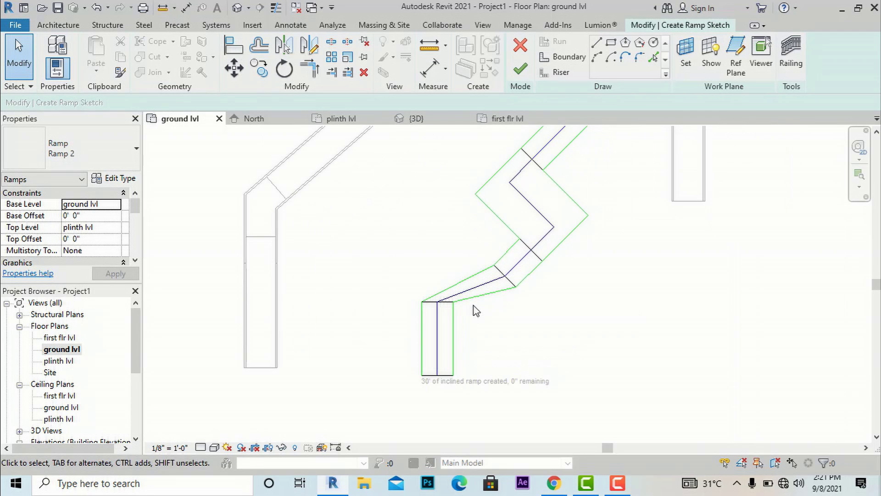
click(521, 71)
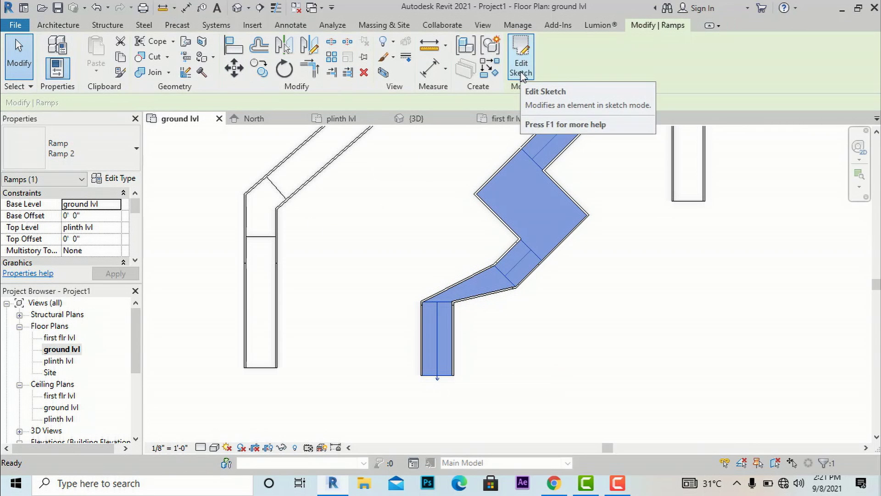
key(Escape)
scroll(483, 342, down, 2)
scroll(478, 425, down, 2)
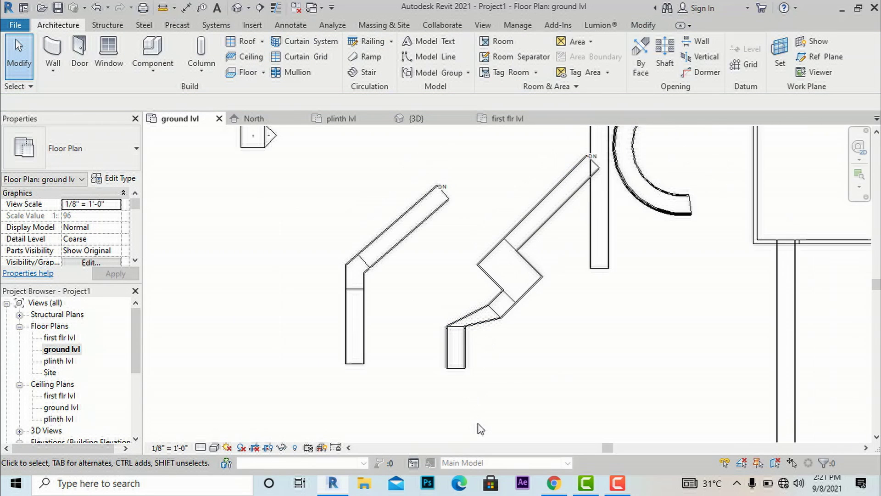
Open the 3D view and compare the landings of the bent ramp and the multi-landing ramp.
click(481, 25)
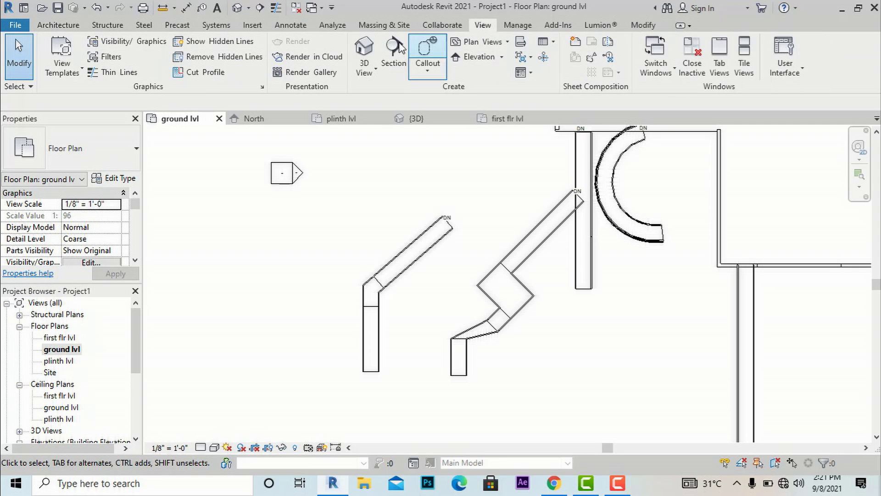
click(373, 56)
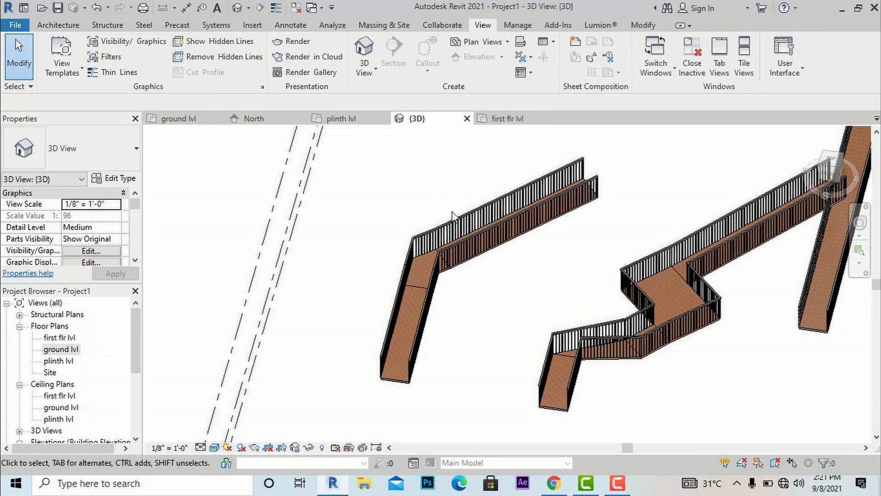
scroll(585, 375, down, 2)
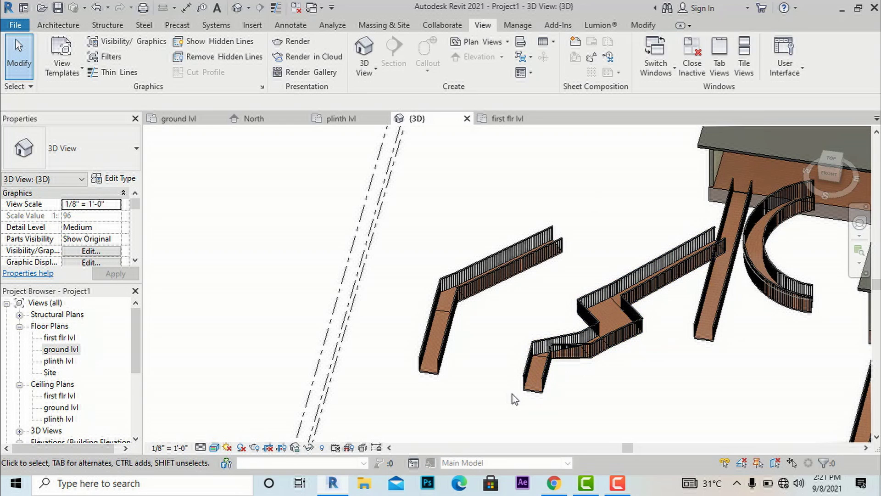
In the ground lvl plan, start a ramp below the straight ramp with a 10' vertical run and a 10' diagonal run at 115°.
double_click(61, 349)
click(58, 25)
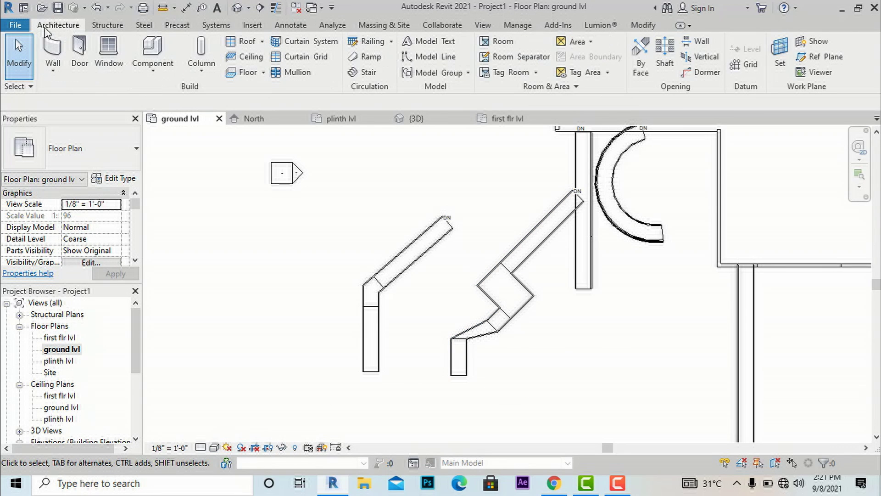
click(373, 65)
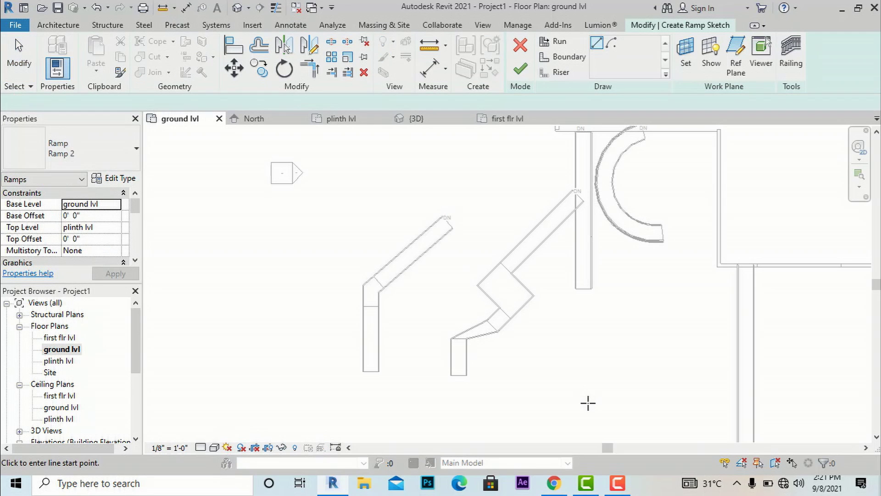
click(587, 403)
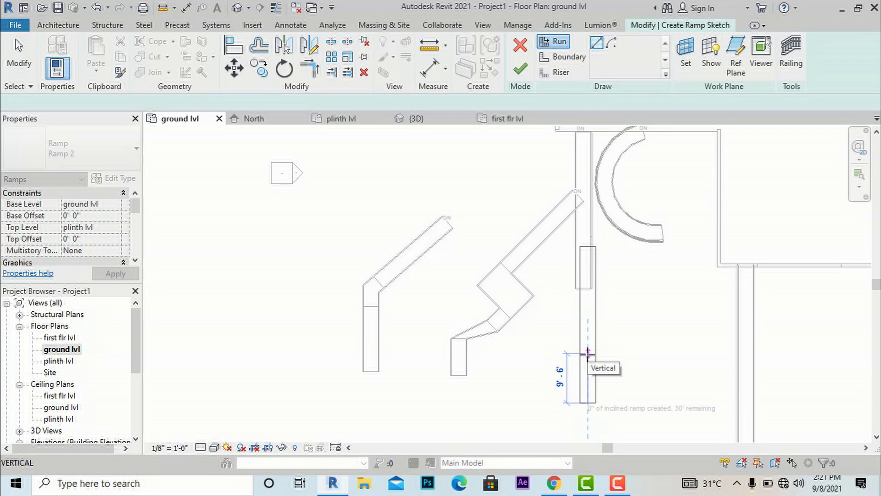
click(588, 351)
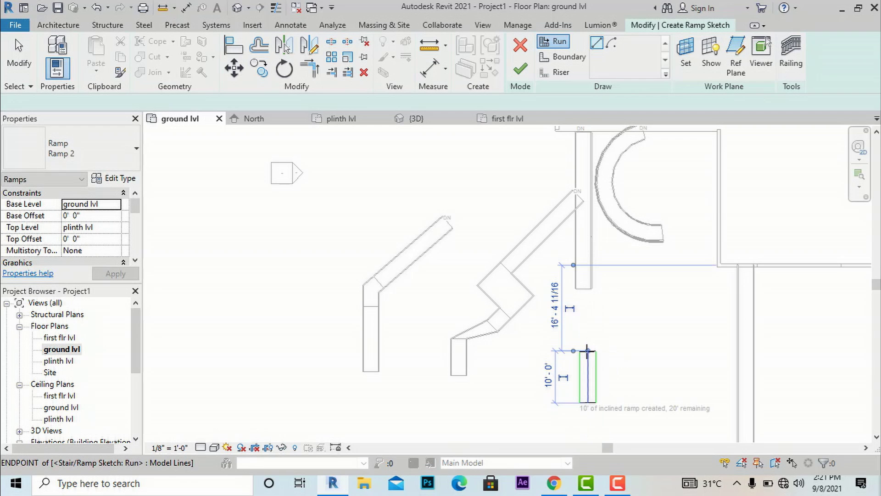
click(589, 326)
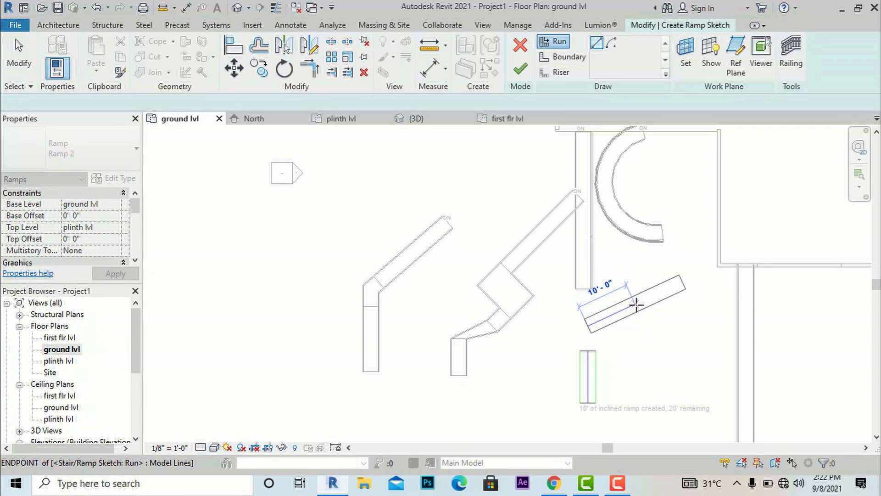
click(637, 305)
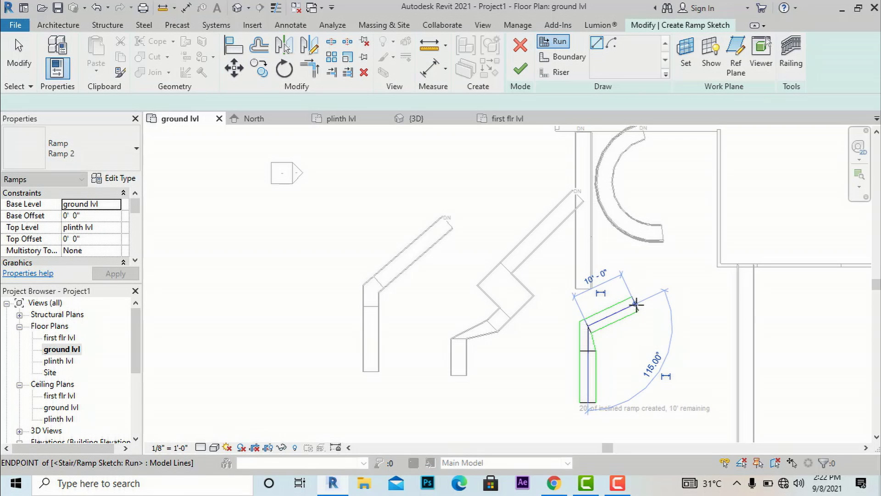
Add a third run perpendicular to the diagonal one, sloping back down over the remaining 10', and finish the ramp.
click(669, 299)
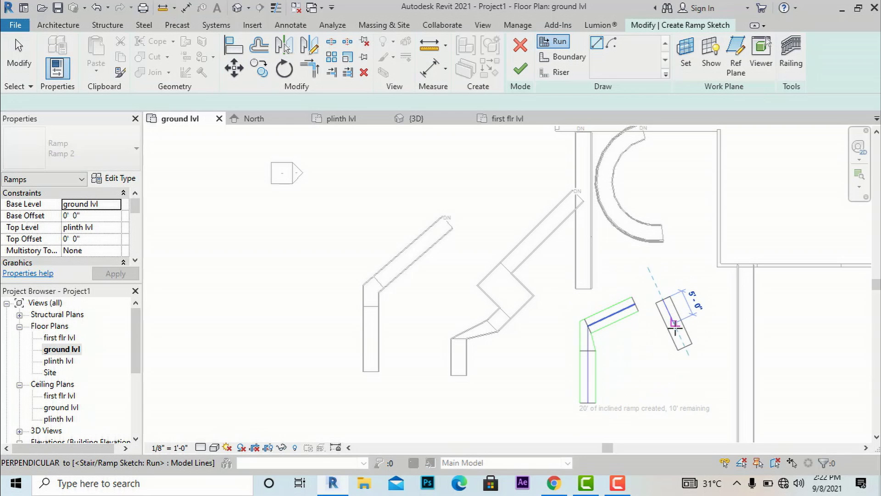
click(701, 382)
key(Escape)
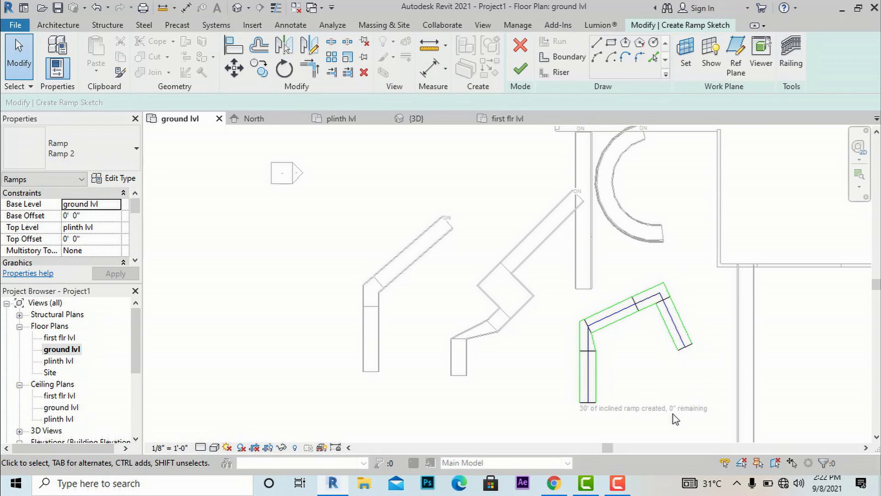
scroll(619, 406, up, 1)
scroll(558, 305, up, 2)
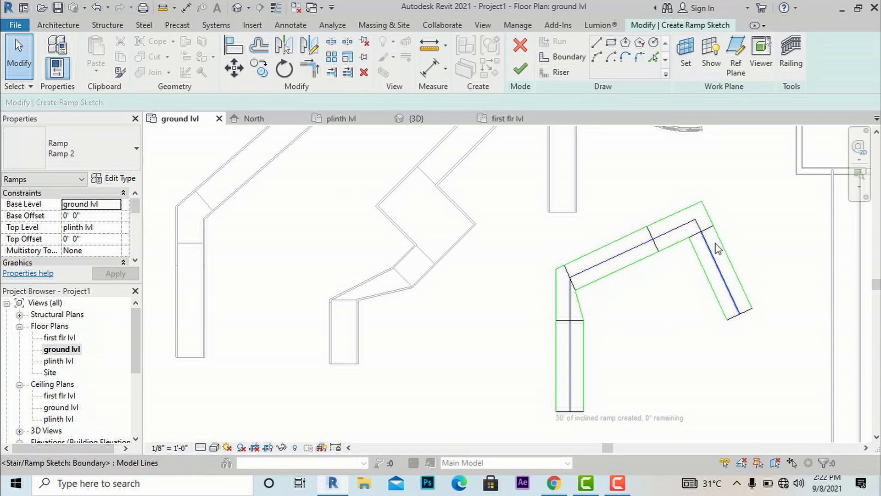
scroll(499, 265, down, 2)
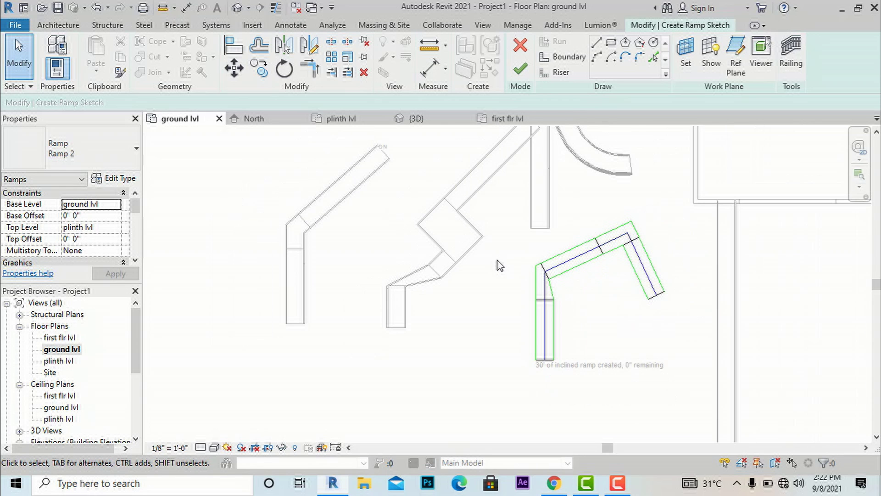
click(520, 69)
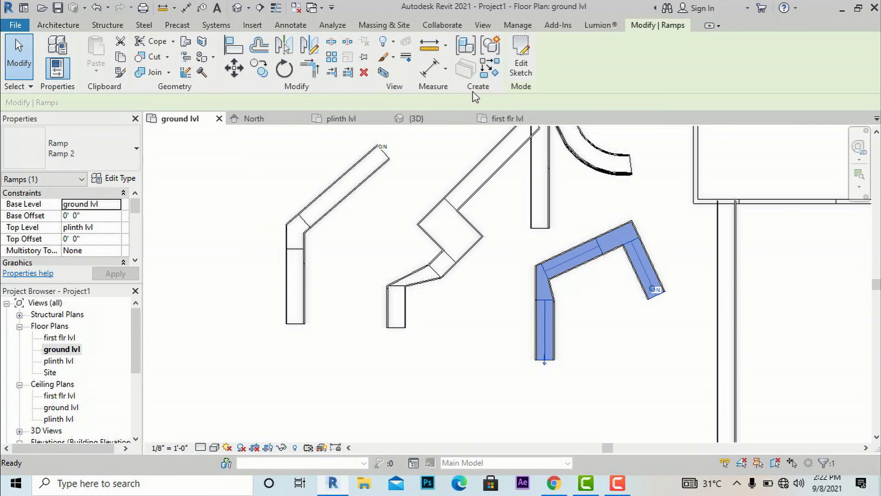
Open the 3D view and examine the new three-run ramp alongside the other ramps and the building.
click(482, 25)
click(364, 54)
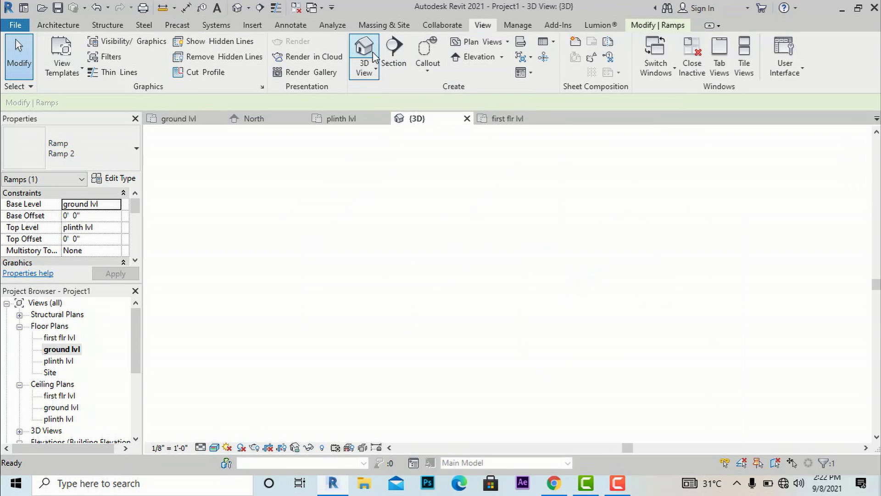
scroll(437, 256, down, 1)
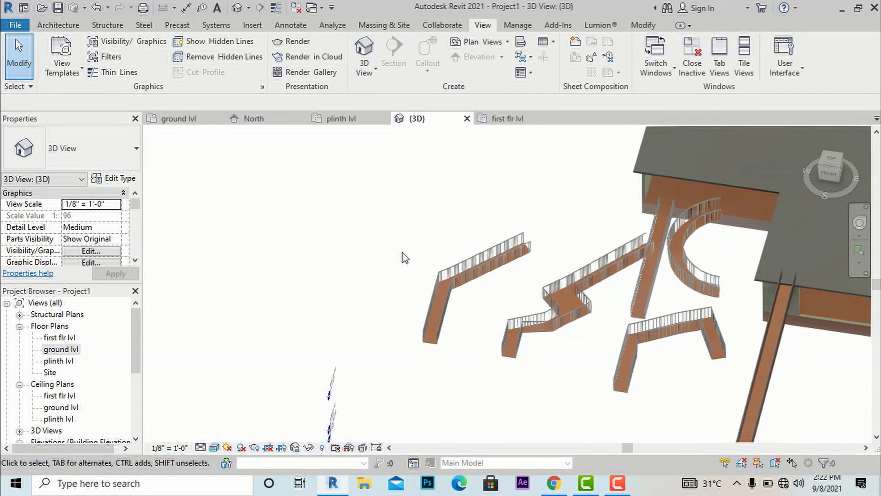
scroll(402, 257, down, 1)
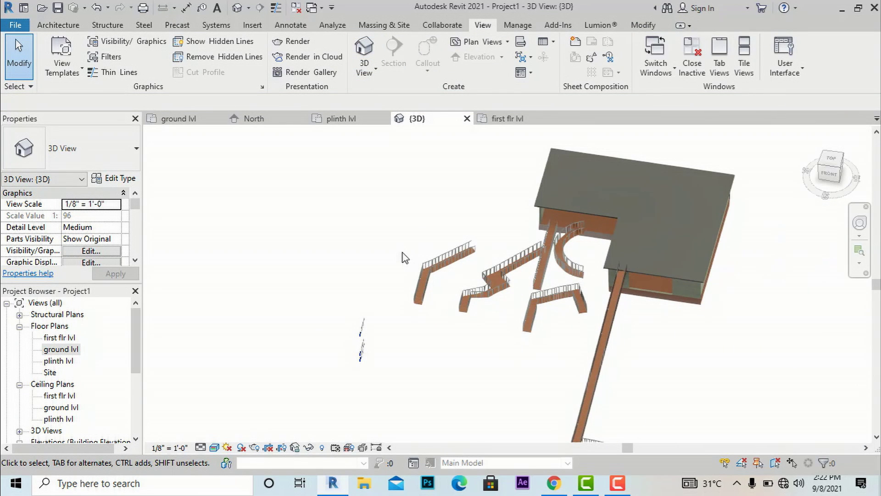
scroll(434, 241, down, 1)
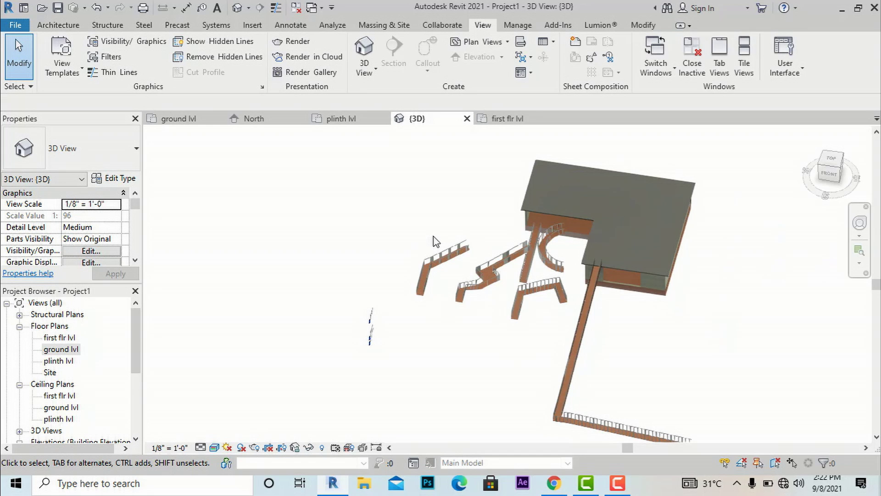
scroll(437, 241, down, 1)
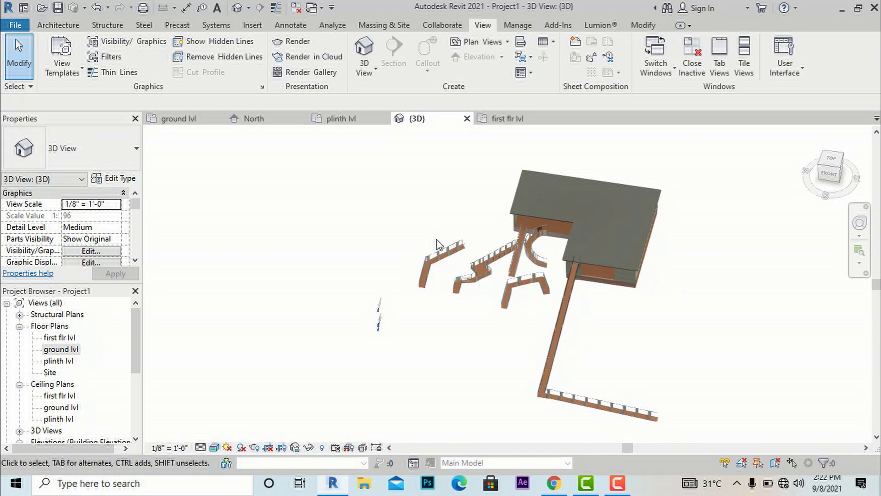
scroll(660, 321, up, 2)
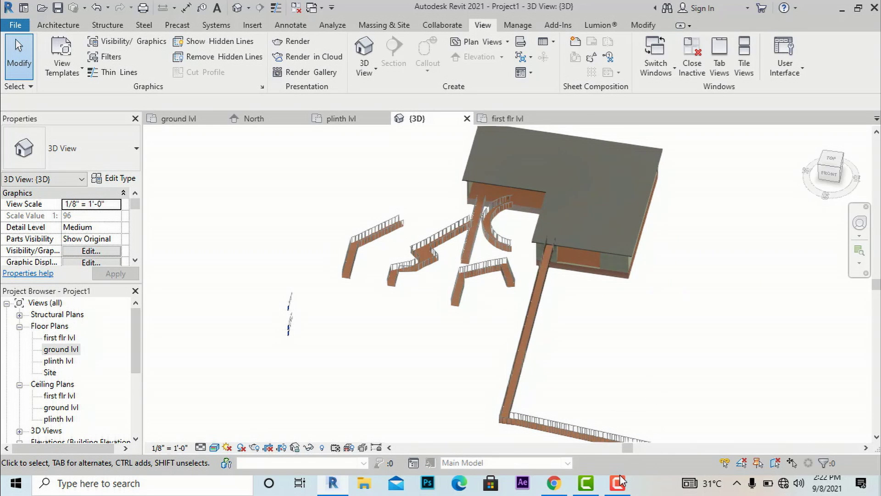
click(620, 481)
click(850, 405)
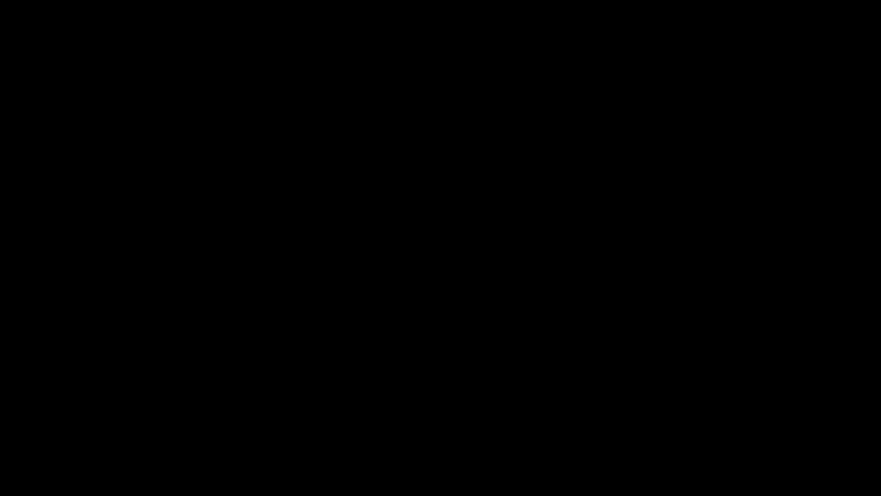